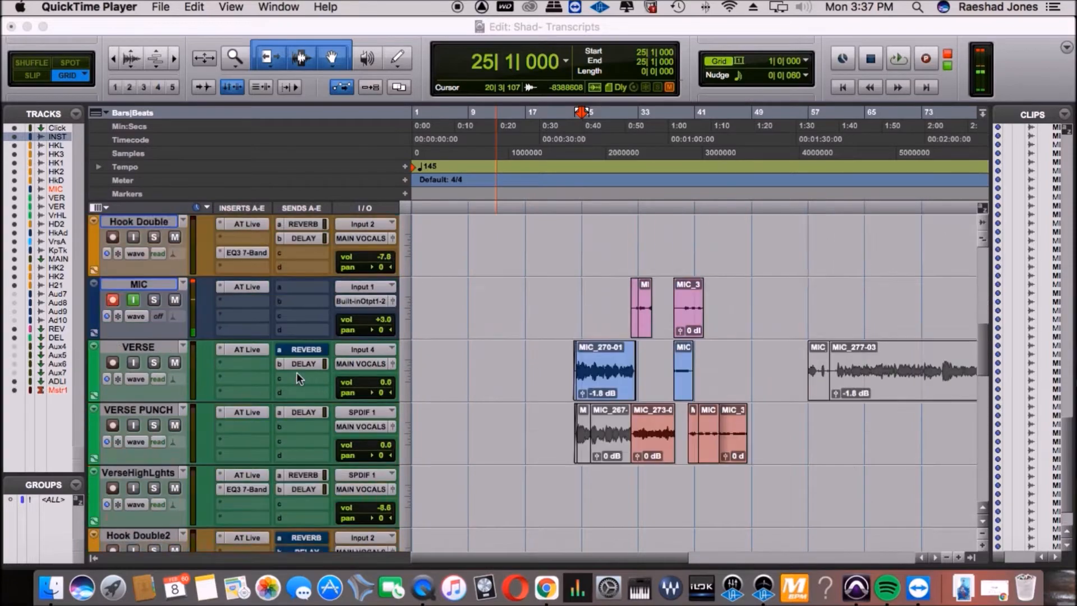
Step: Look over the instrumental, hook, MIC and verse tracks to examine how their clips are laid out along the timeline
left_click(175, 393)
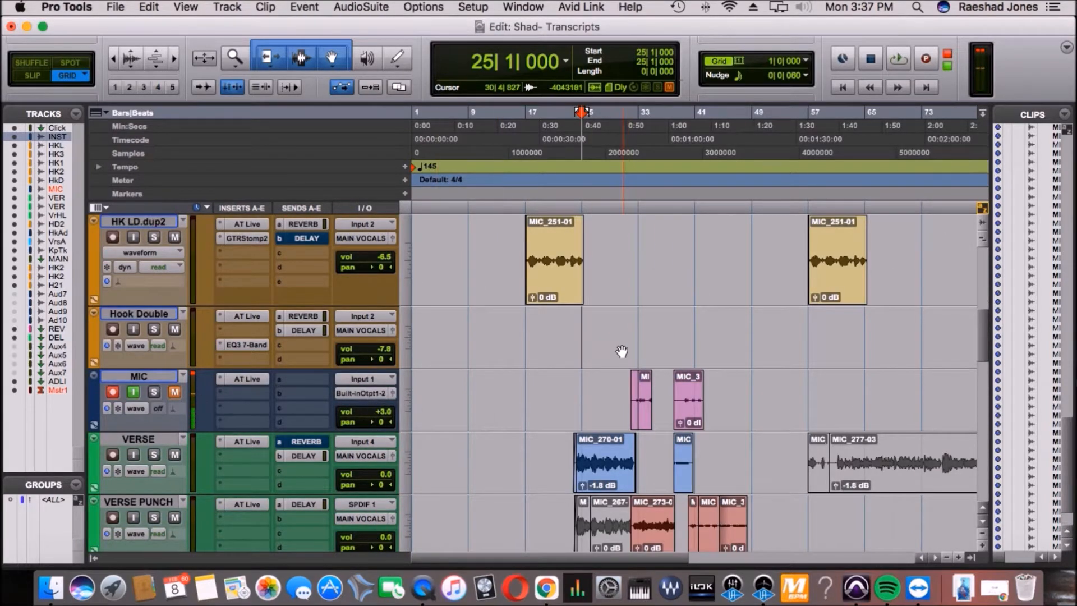
scroll(600, 362, "up", 5)
scroll(589, 371, "right", 3)
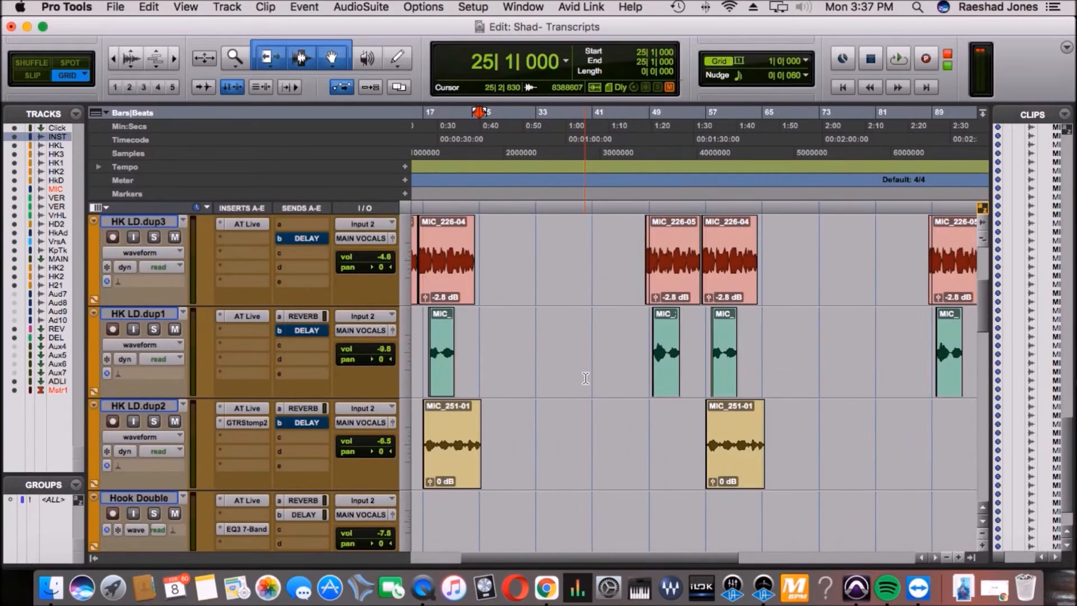
scroll(585, 378, "left", 4)
scroll(573, 392, "down", 5)
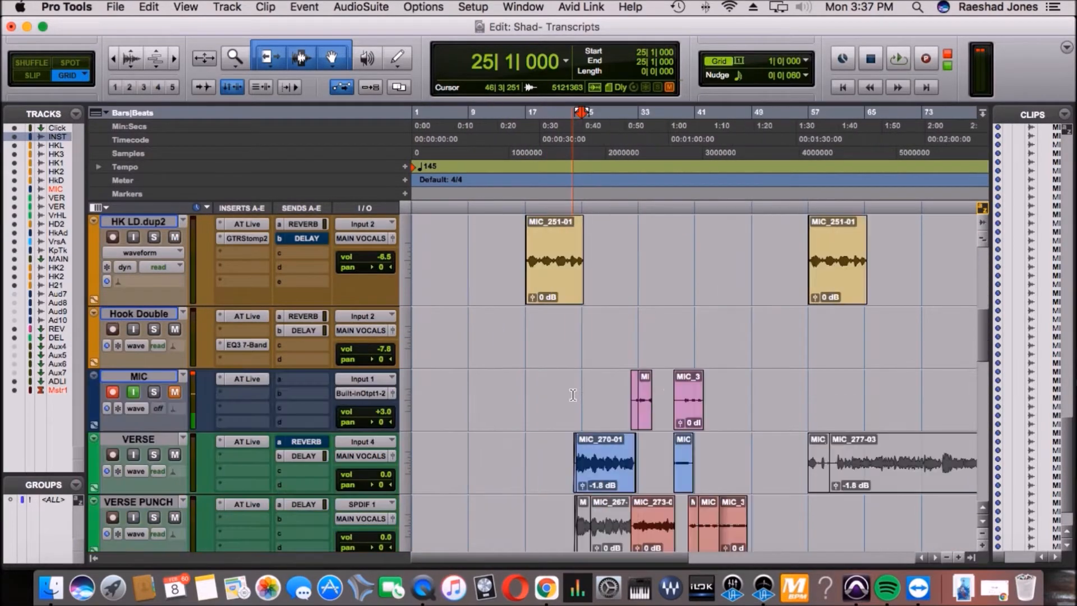
scroll(573, 395, "down", 3)
key("t")
scroll(573, 398, "up", 1)
scroll(573, 398, "right", 3)
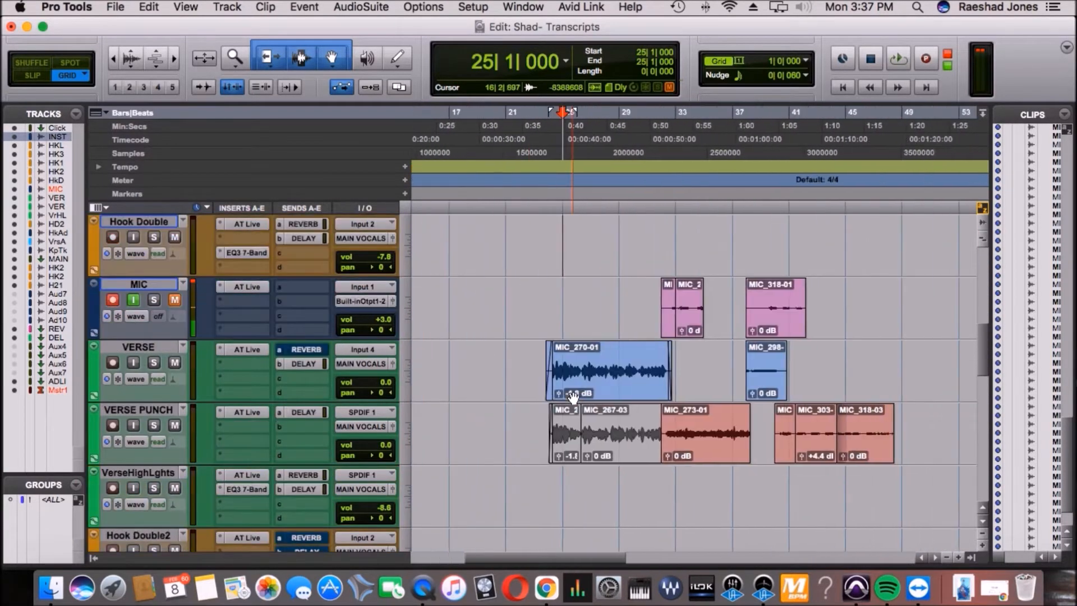
scroll(538, 339, "right", 3)
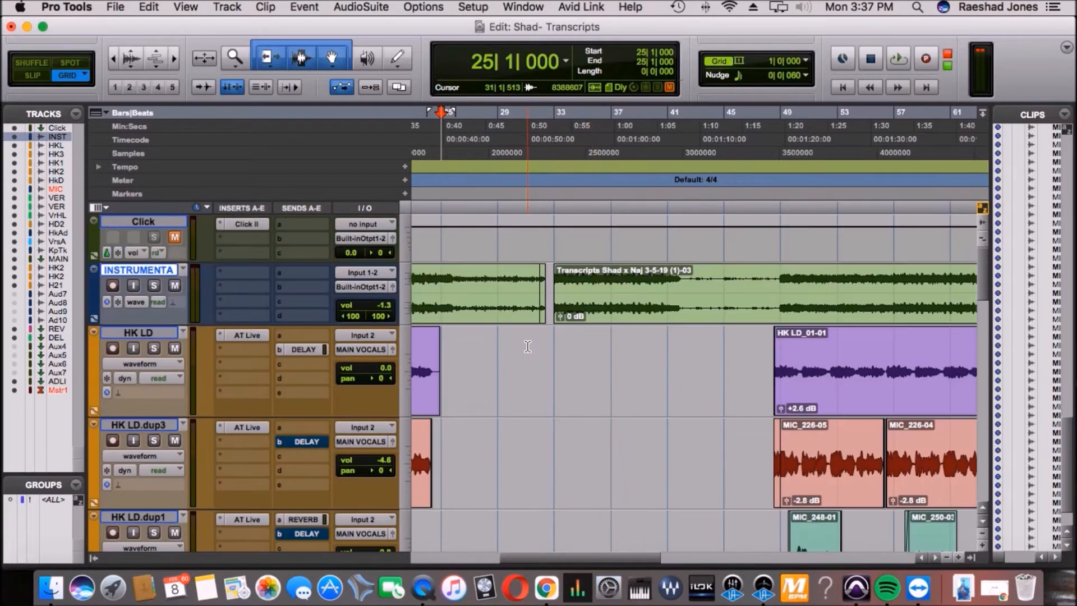
key("super+bracketright")
key("super+bracketright")
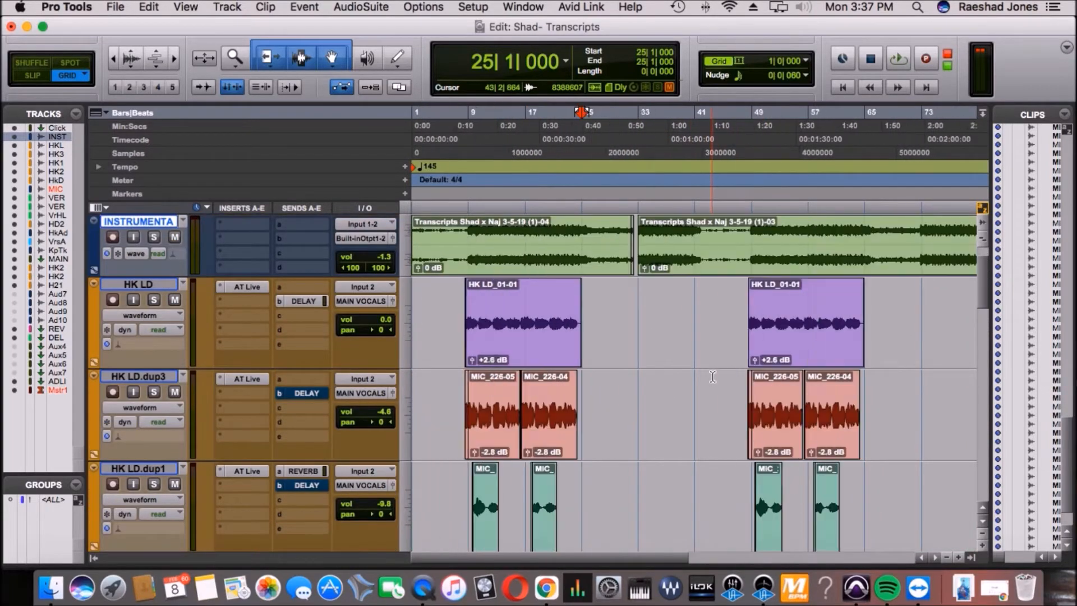
scroll(712, 378, "down", 15)
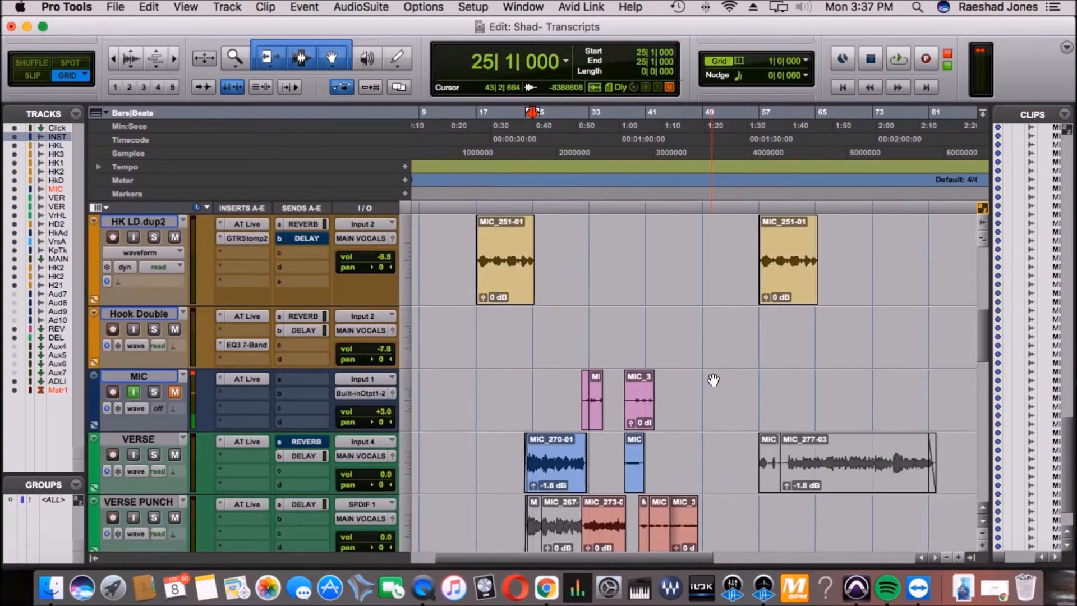
scroll(712, 380, "down", 3)
scroll(713, 379, "right", 1)
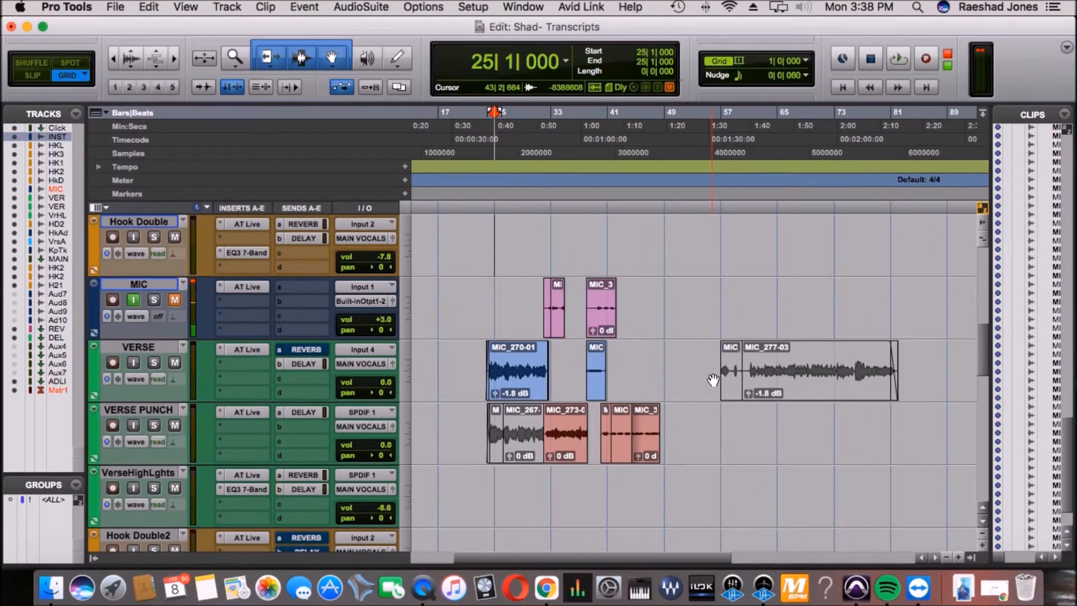
scroll(712, 380, "left", 2)
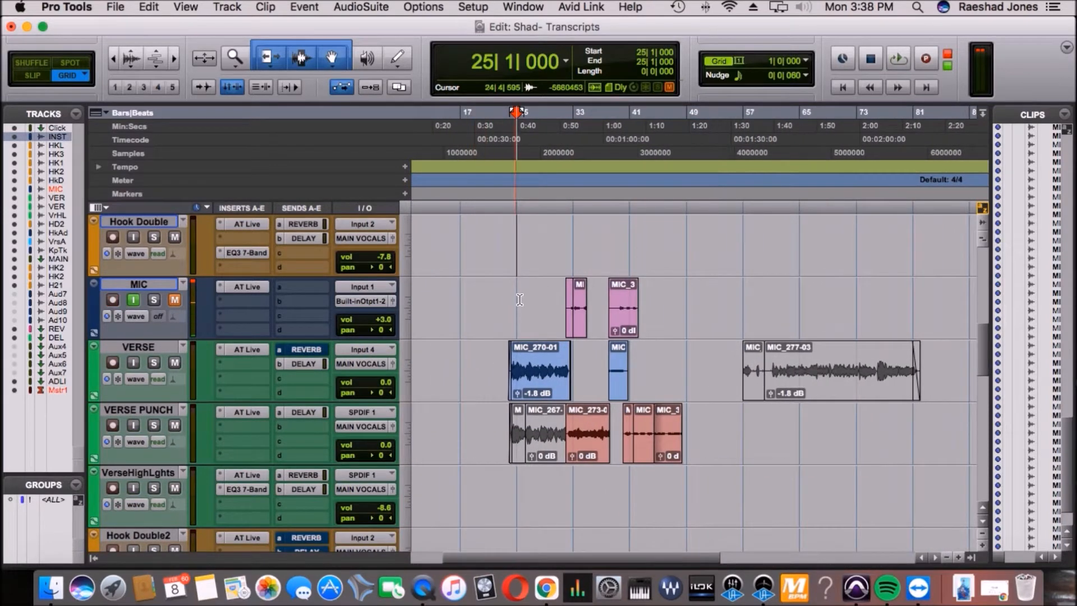
Step: Briefly play bars 25 to 32 selected on the MIC track and return the edit cursor to bar 25
left_click_drag(518, 296, 566, 297)
key("space")
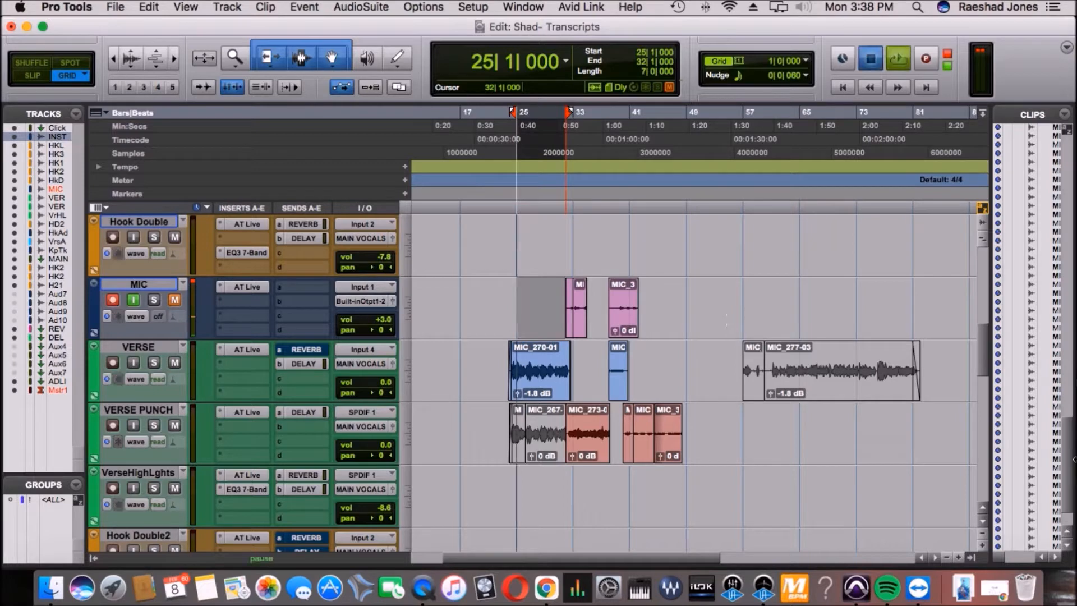
key("space")
left_click(509, 309)
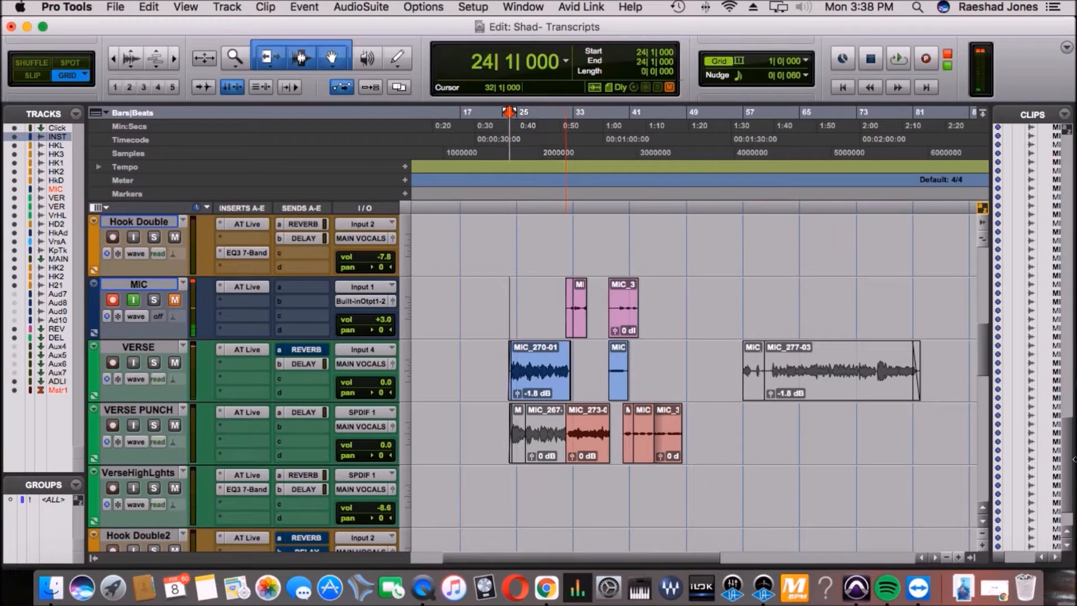
left_click(516, 309)
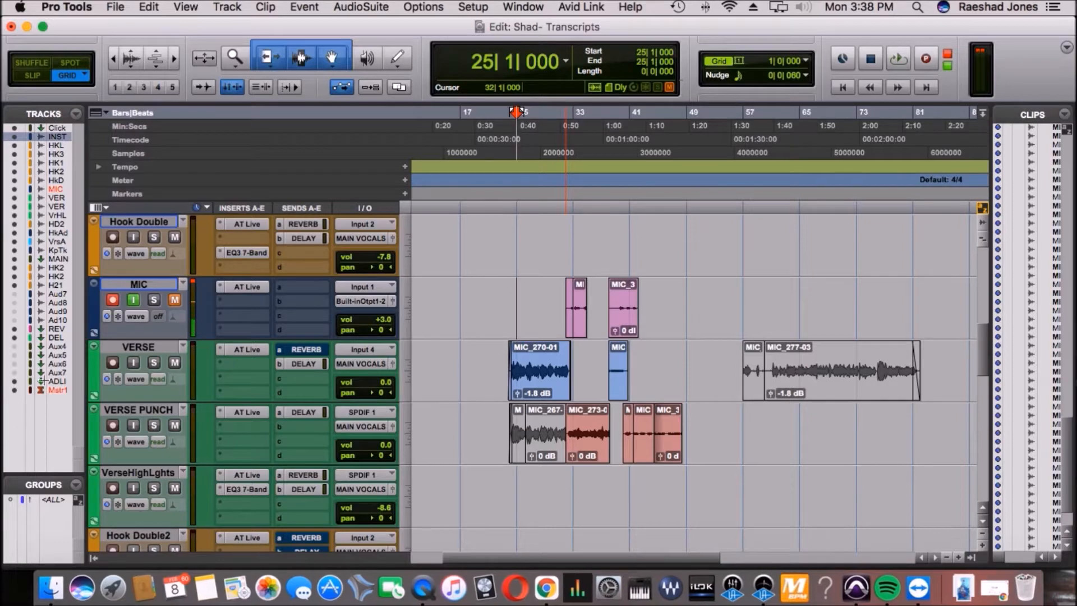
Step: Play the verse from bar 25 and compare the loudness of the VERSE and VERSE PUNCH clips
key("super+bracketright")
scroll(577, 404, "right", 5)
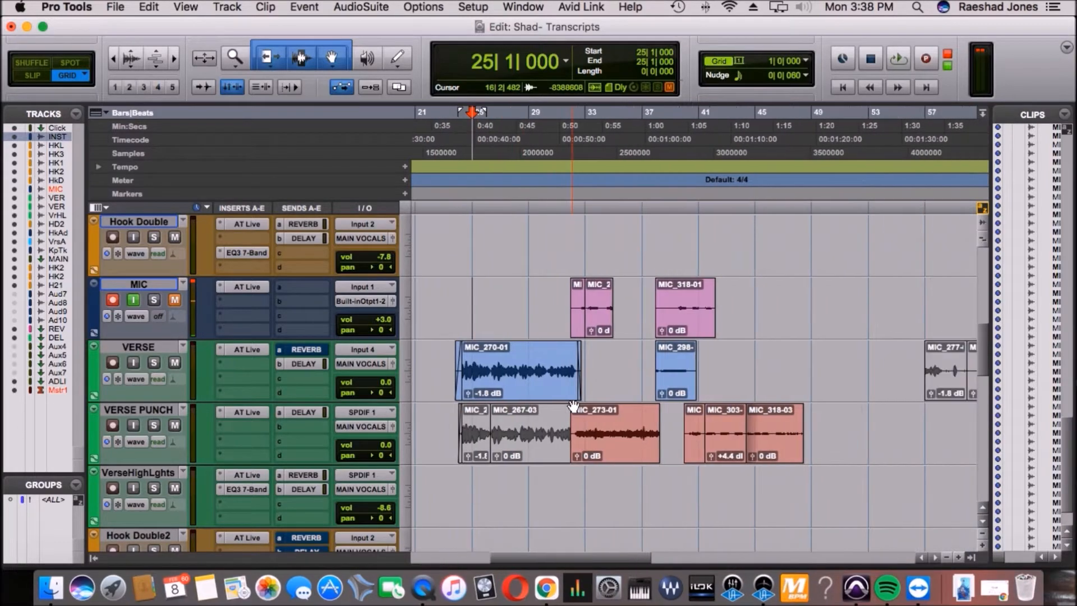
scroll(560, 403, "up", 2)
scroll(560, 403, "down", 4)
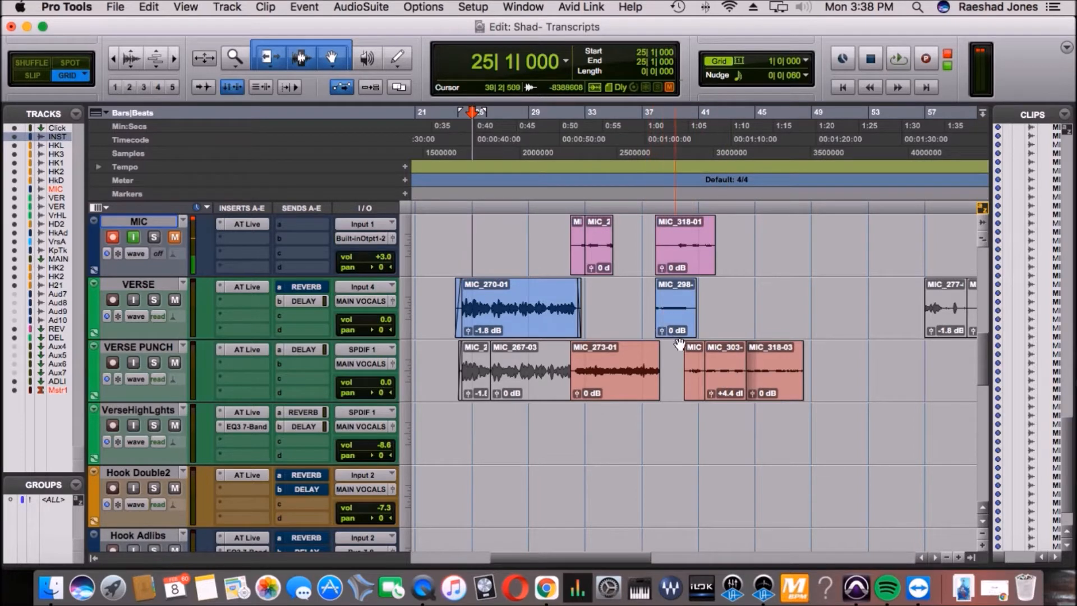
left_click_drag(825, 368, 657, 309)
left_click(527, 310)
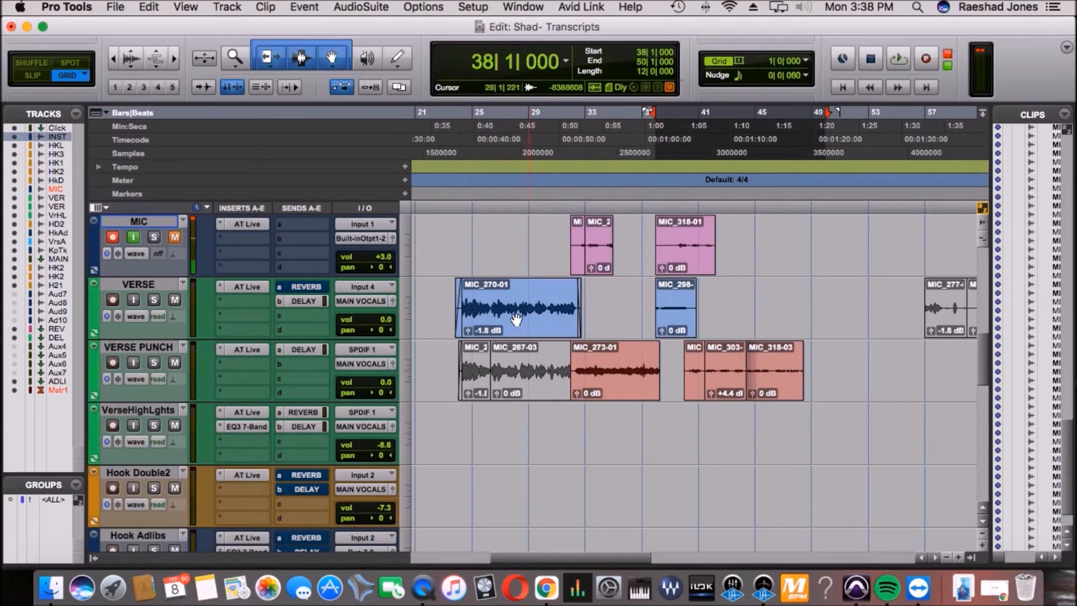
left_click(450, 363)
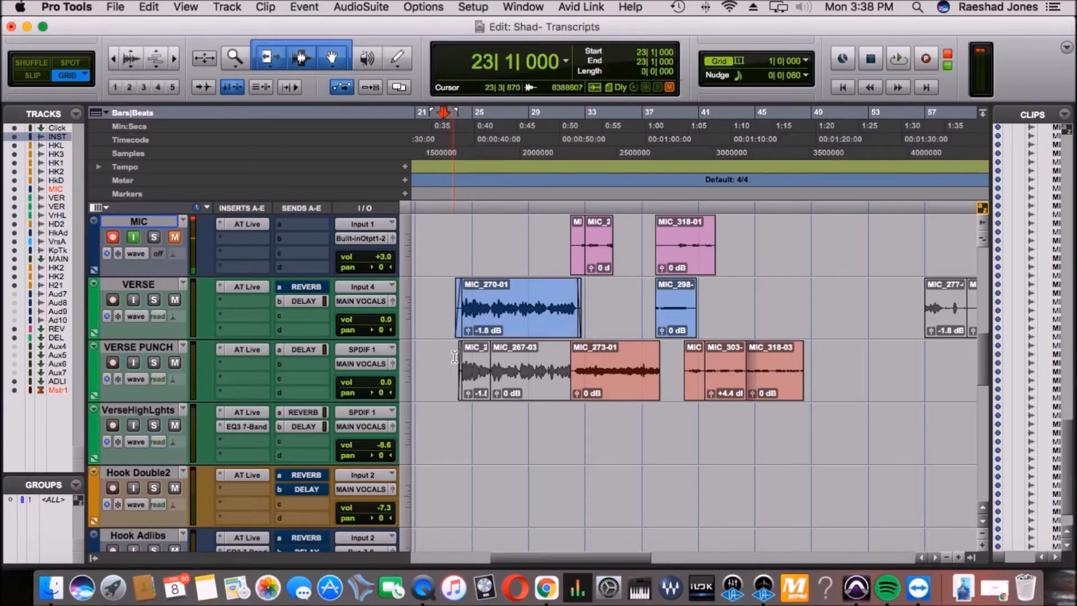
left_click(470, 232)
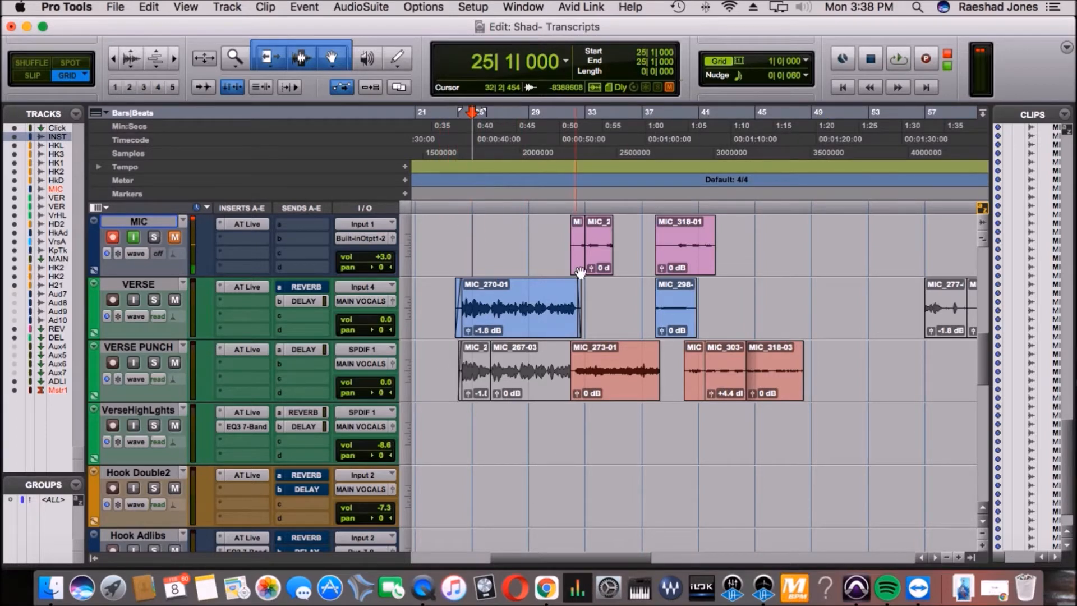
key("space")
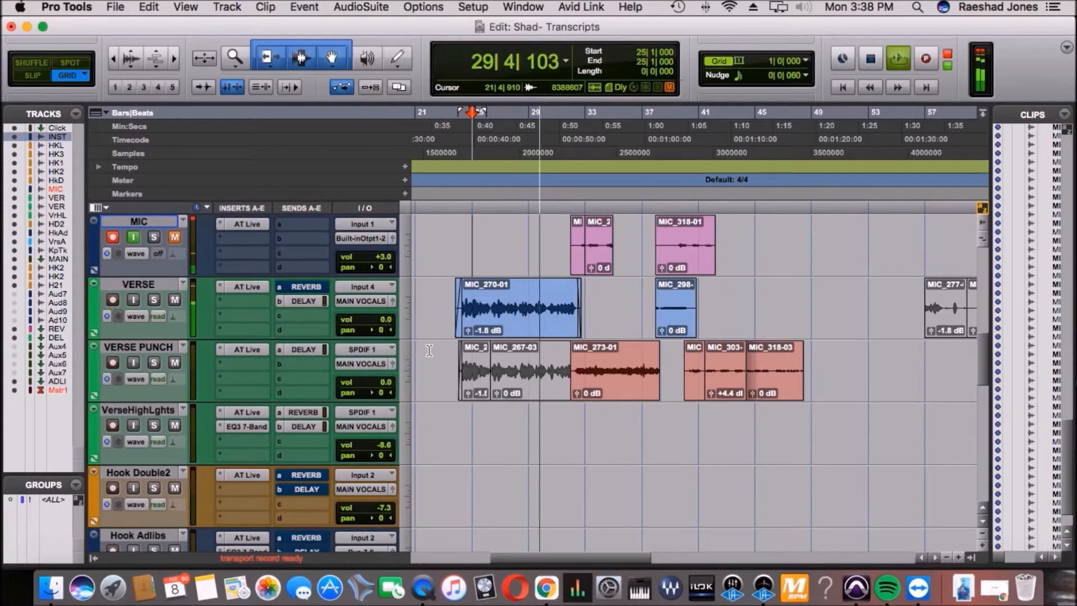
key("super+bracketright")
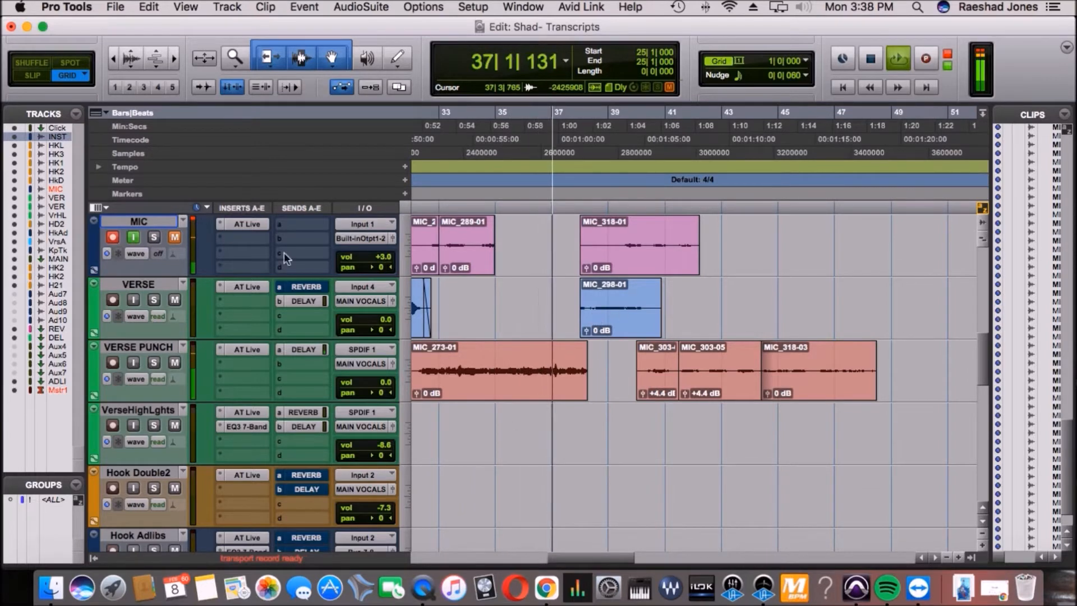
Step: Delete the MIC_289-01 and MIC_318-01 clips from bar 33 onward on the MIC track and stop playback
left_click(705, 228)
left_click_drag(704, 228, 438, 241)
key("Delete")
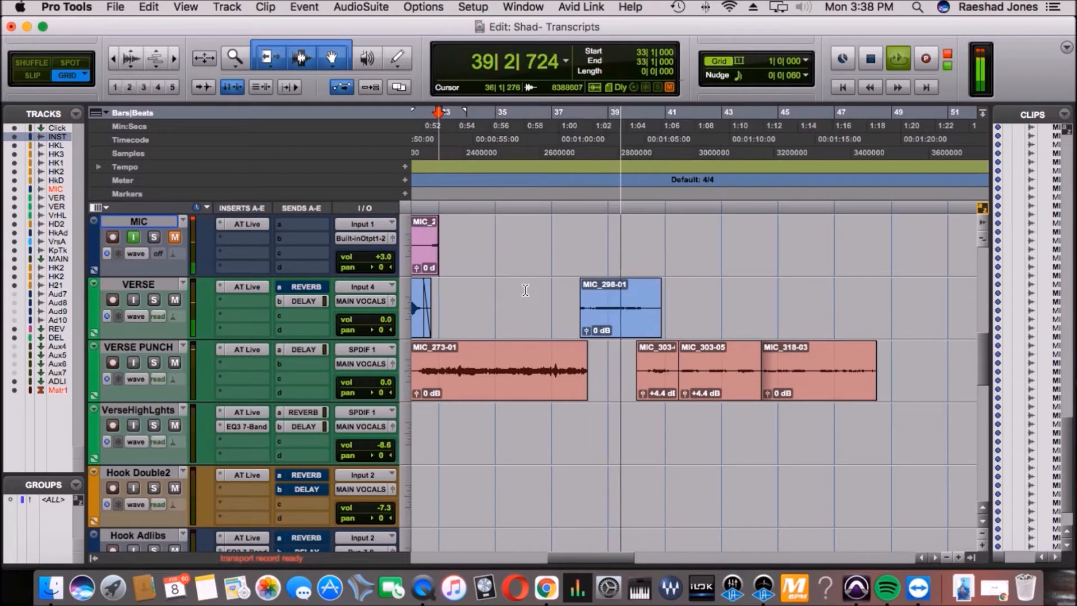
key("space")
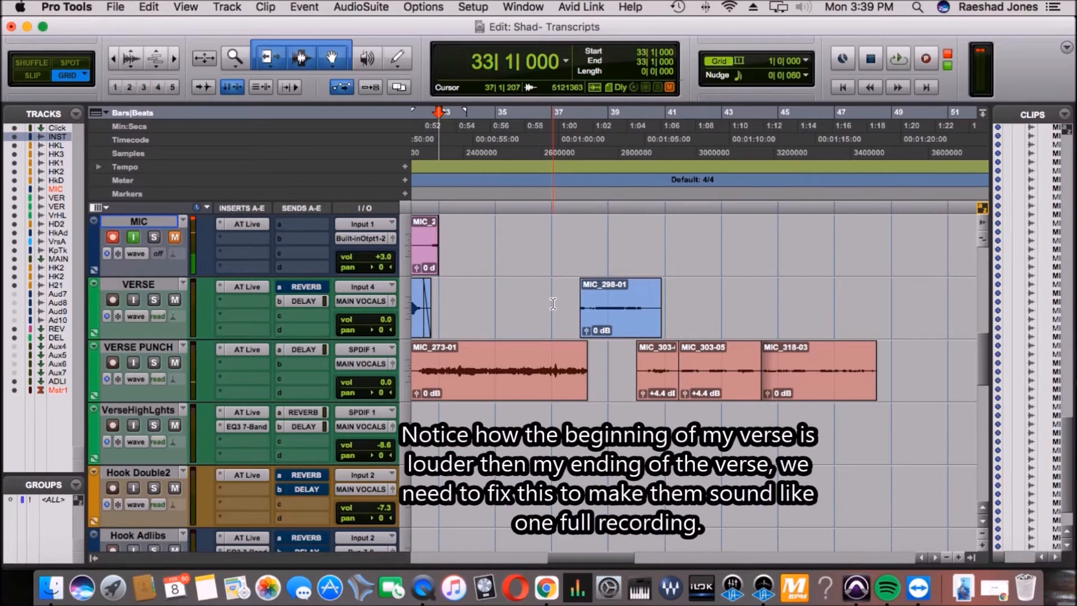
Step: Place the edit cursor at bar 37 on the VERSE track and raise the MIC_298-01 clip's gain to +9.5 dB
scroll(553, 304, "left", 5)
left_click(715, 308)
scroll(536, 323, "right", 3)
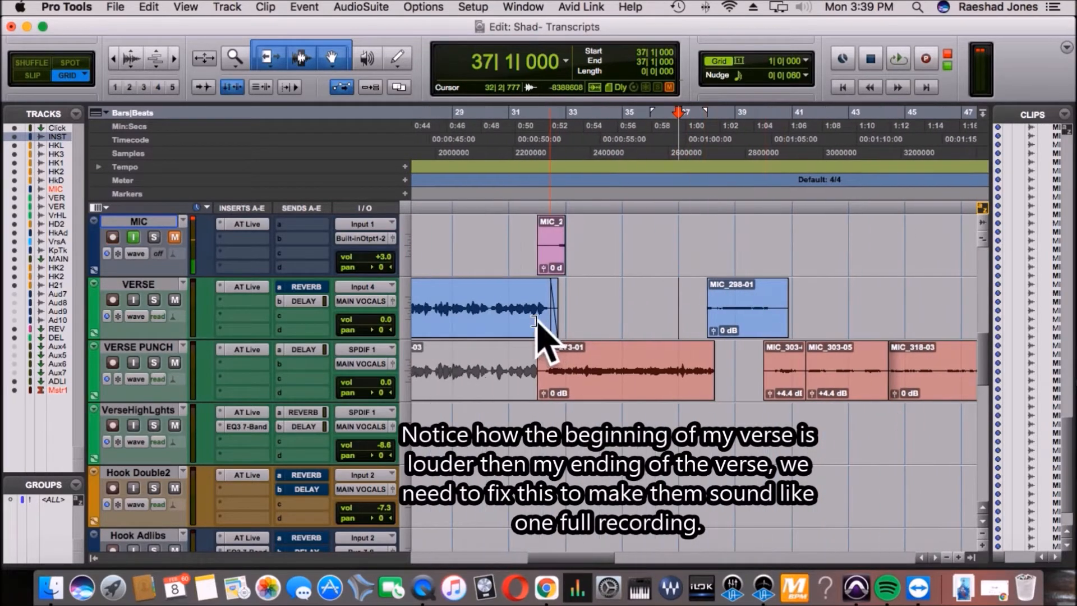
scroll(521, 328, "right", 3)
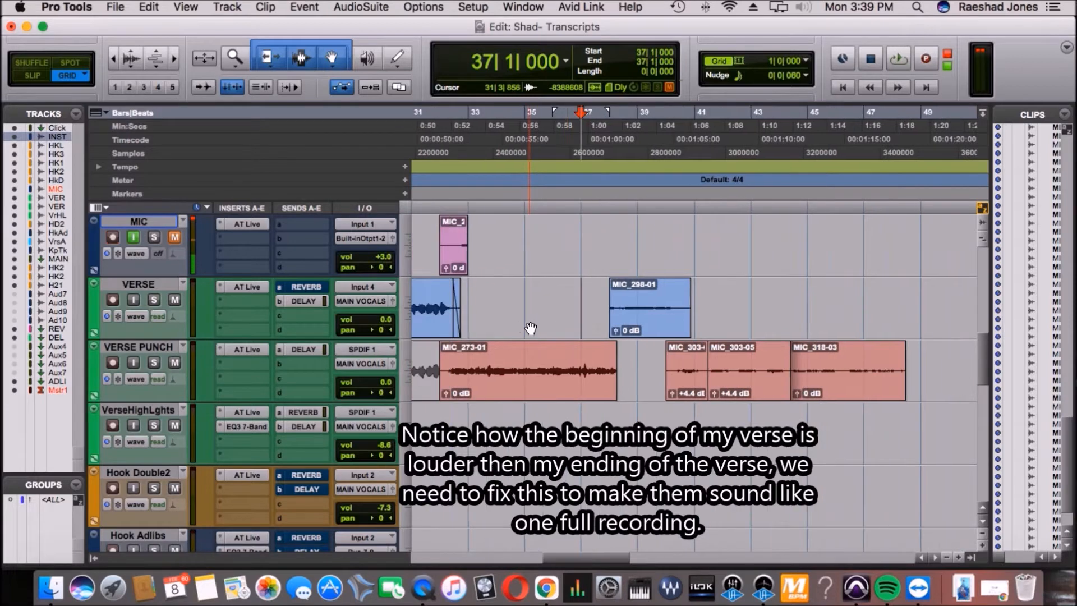
key("t")
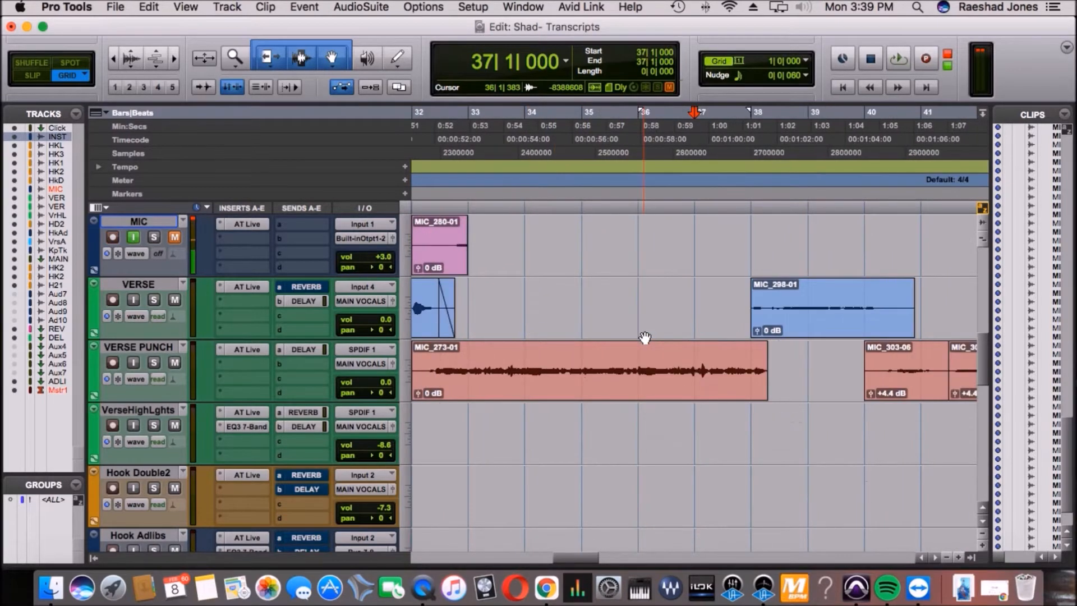
scroll(645, 336, "right", 3)
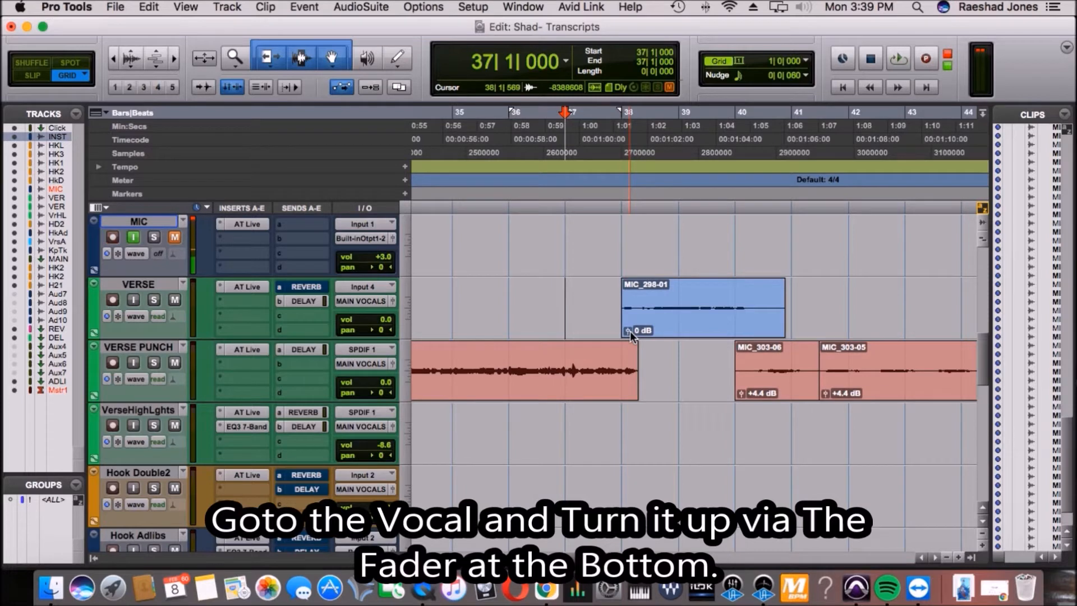
left_click_drag(628, 331, 628, 332)
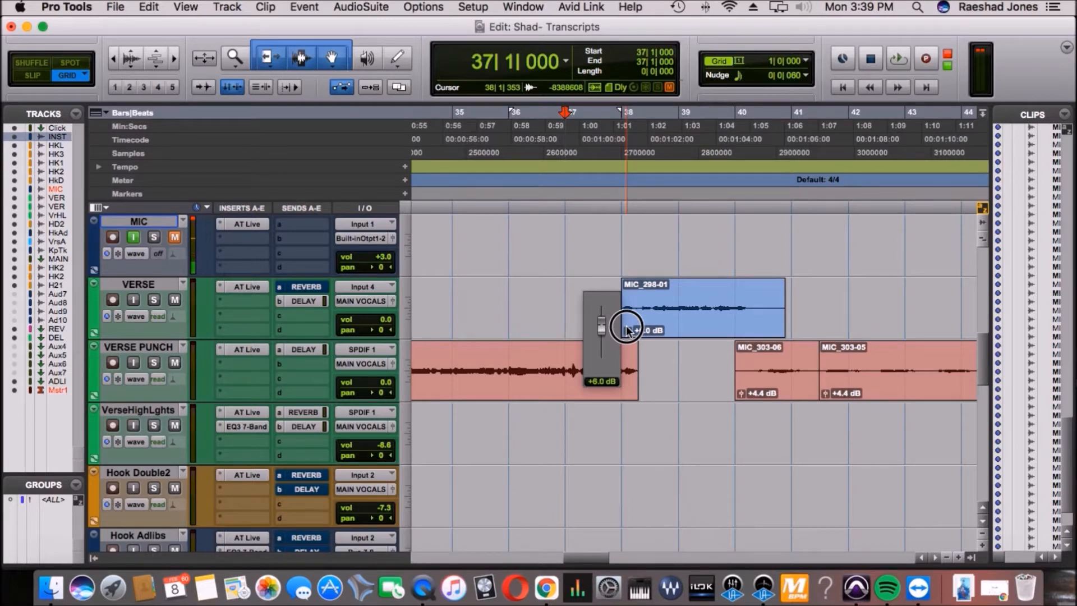
left_click_drag(627, 330, 627, 330)
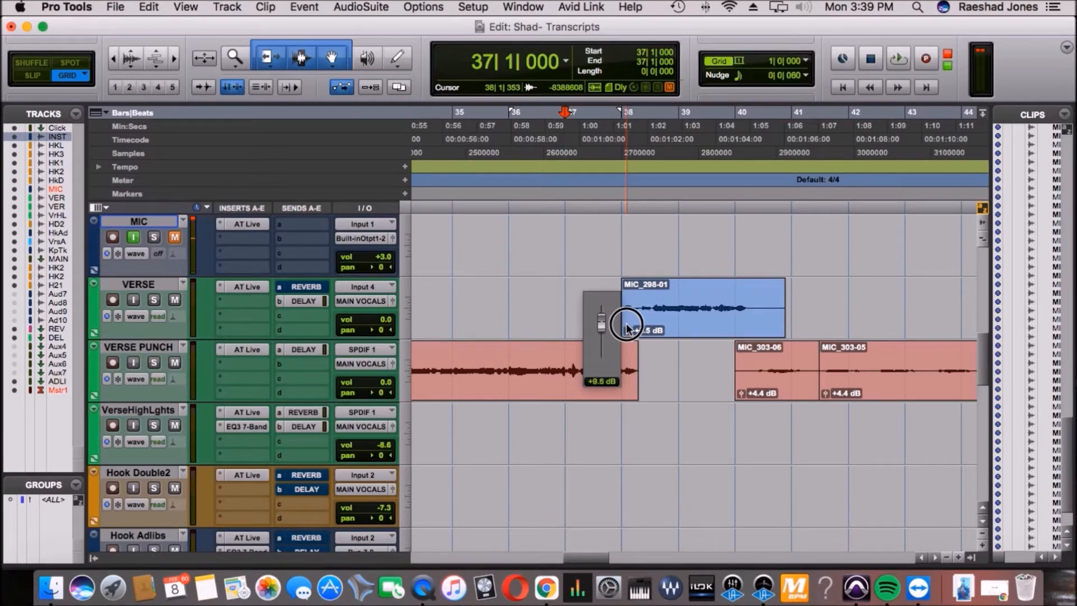
Step: During playback from bar 37, trim the start of the MIC_298-01 clip slightly and move the edit cursor to bar 36
key("super+bracketleft")
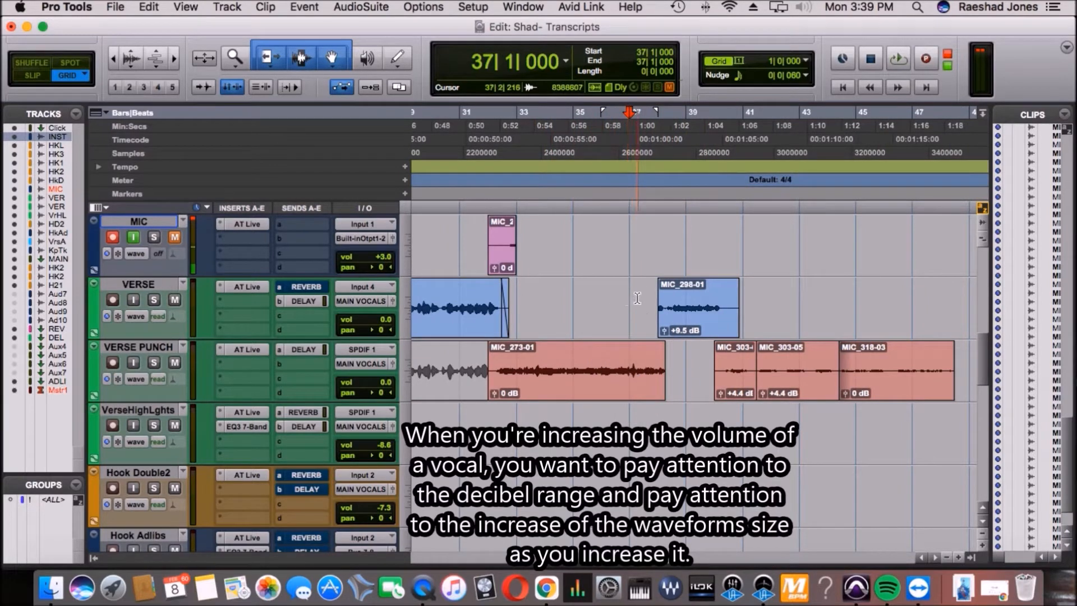
key("space")
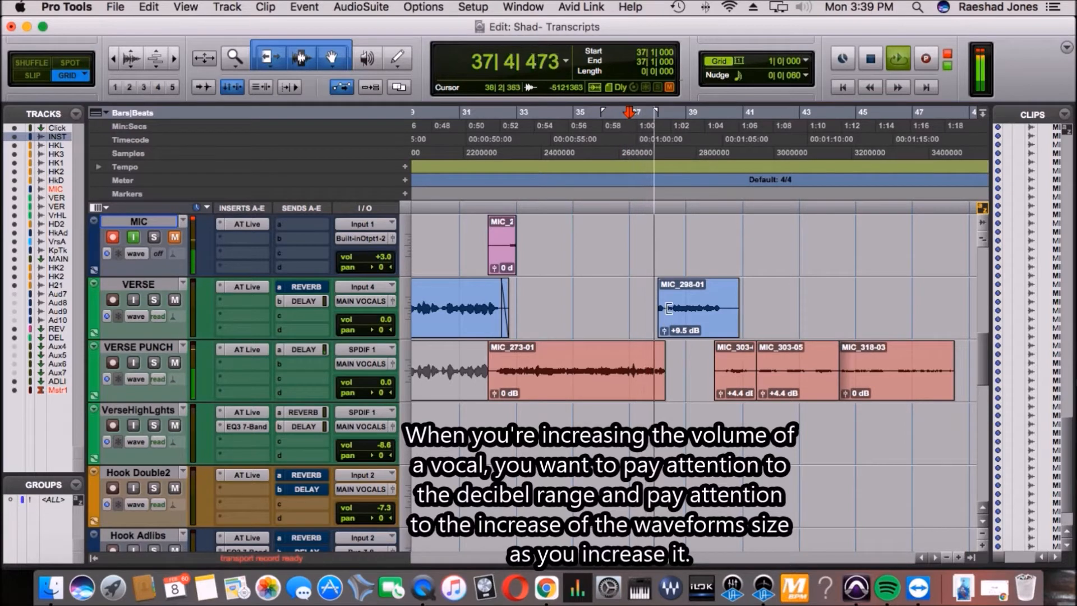
left_click_drag(668, 308, 674, 308)
left_click(608, 308)
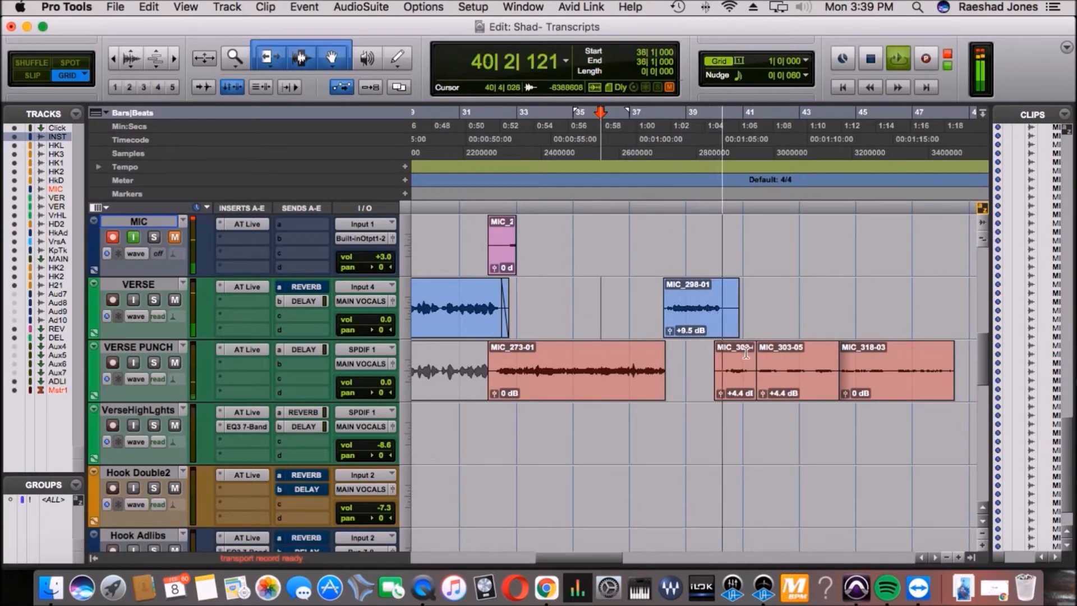
key("space")
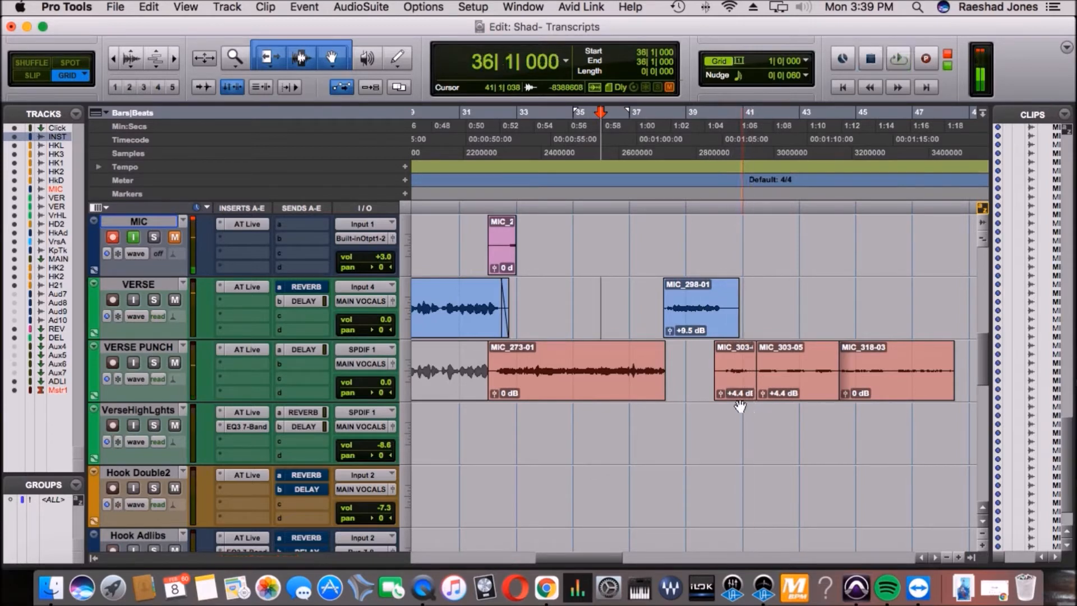
Step: Raise the clip gain of MIC_303-06, MIC_303-05 and MIC_318-03 on the VERSE PUNCH track to +9.5 dB
scroll(589, 347, "left", 5)
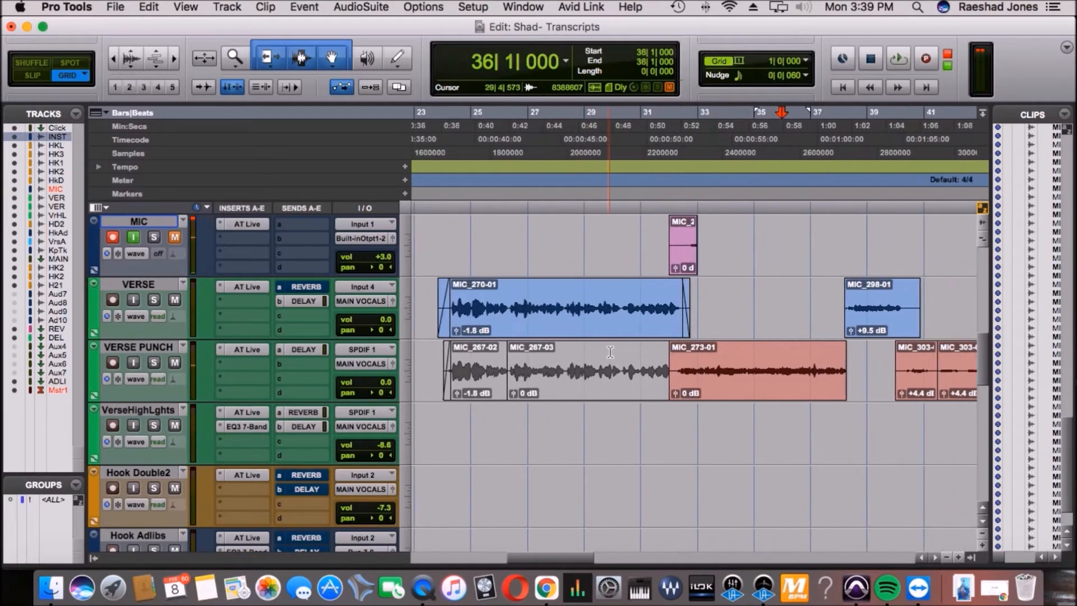
scroll(628, 355, "right", 8)
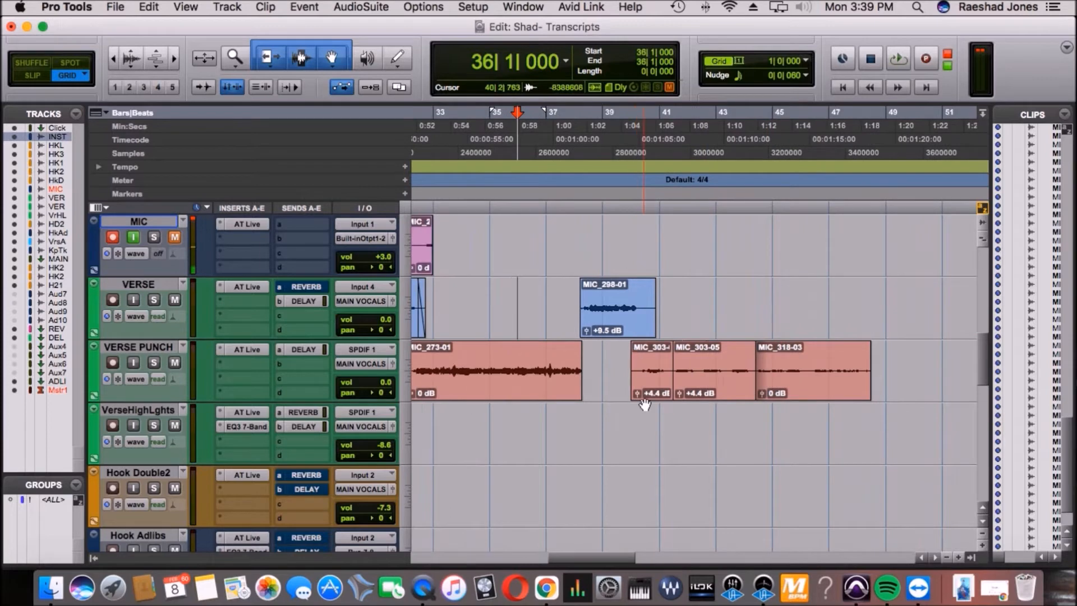
left_click(637, 393)
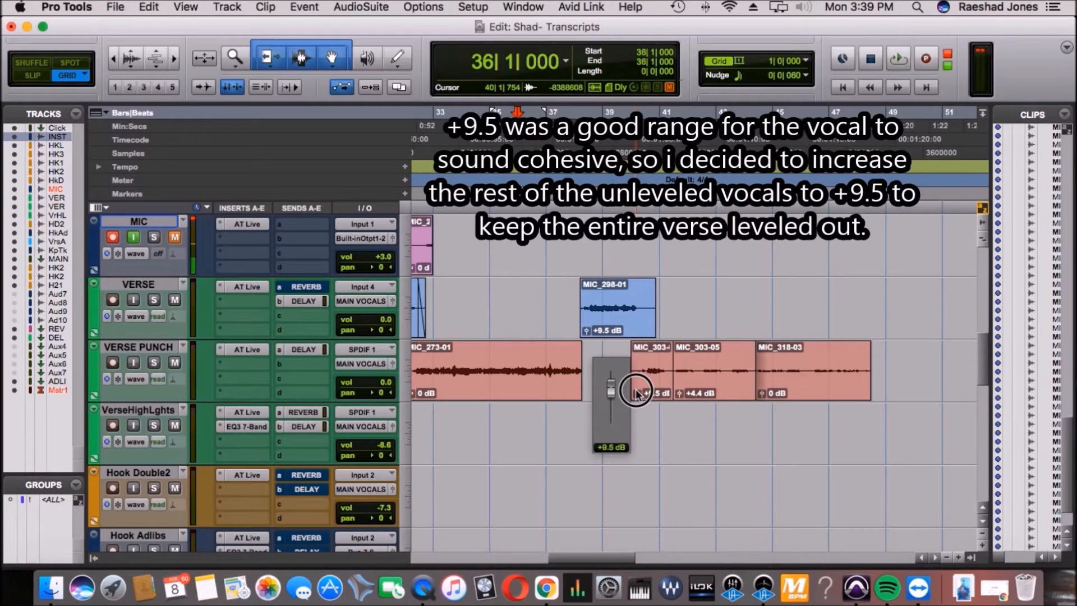
left_click_drag(684, 397, 681, 392)
left_click_drag(761, 395, 759, 383)
scroll(717, 392, "left", 6)
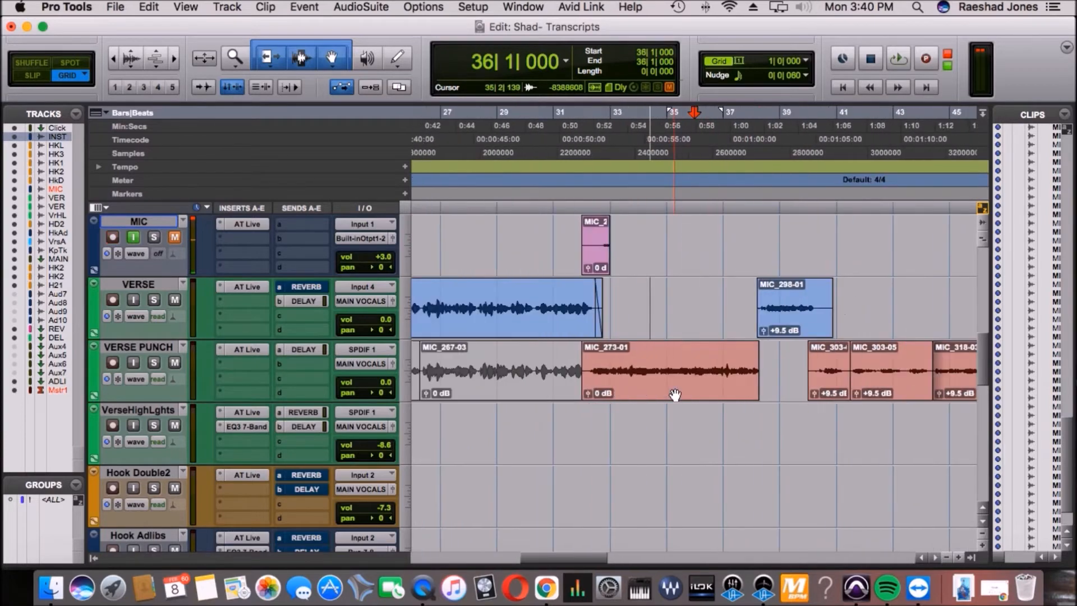
Step: Compare the waveforms of the verse clips on the VERSE and VERSE PUNCH tracks from about bar 23 to bar 48
scroll(675, 396, "right", 3)
key("r")
scroll(674, 396, "up", 1)
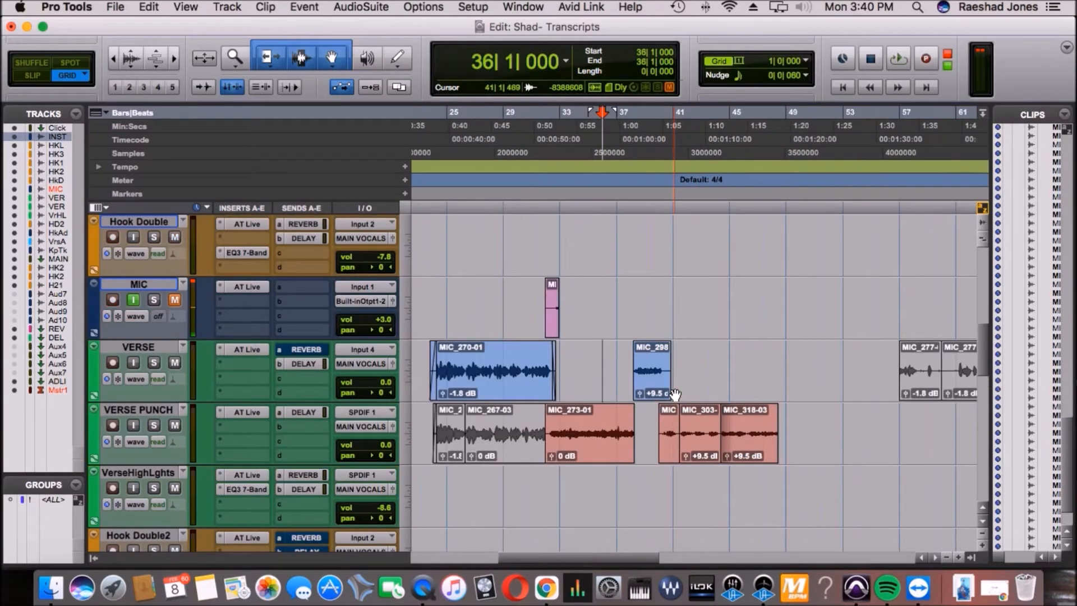
scroll(673, 394, "left", 2)
key("t")
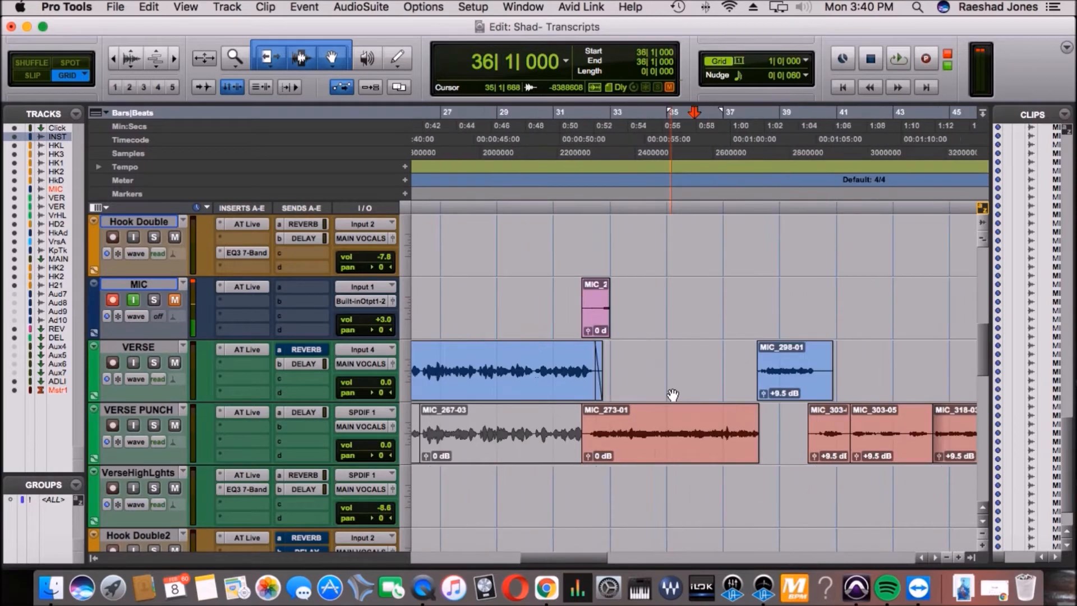
scroll(672, 395, "left", 4)
scroll(673, 396, "right", 4)
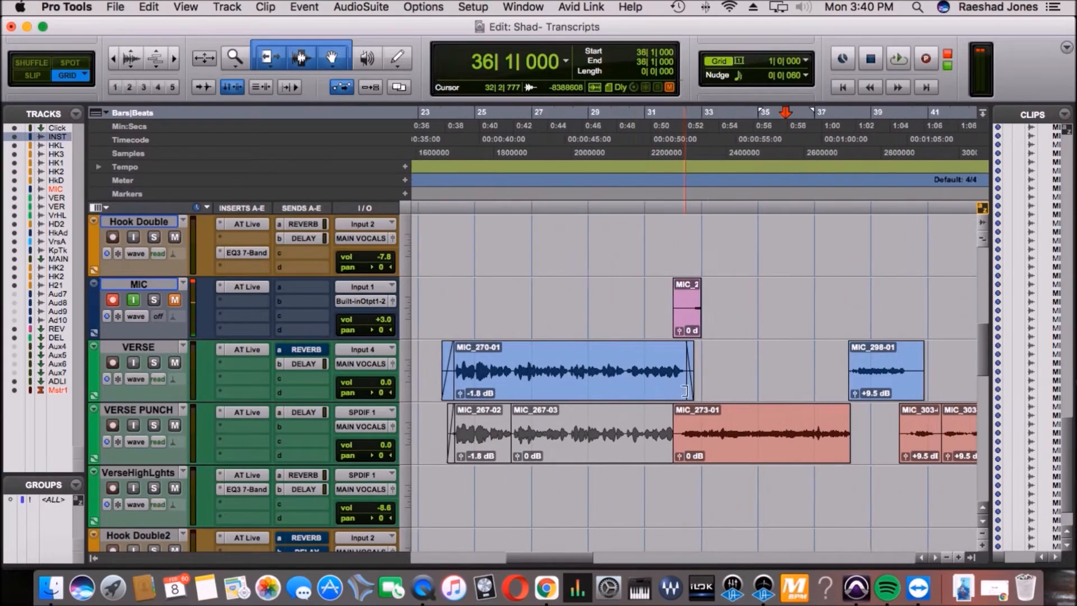
scroll(687, 396, "left", 1)
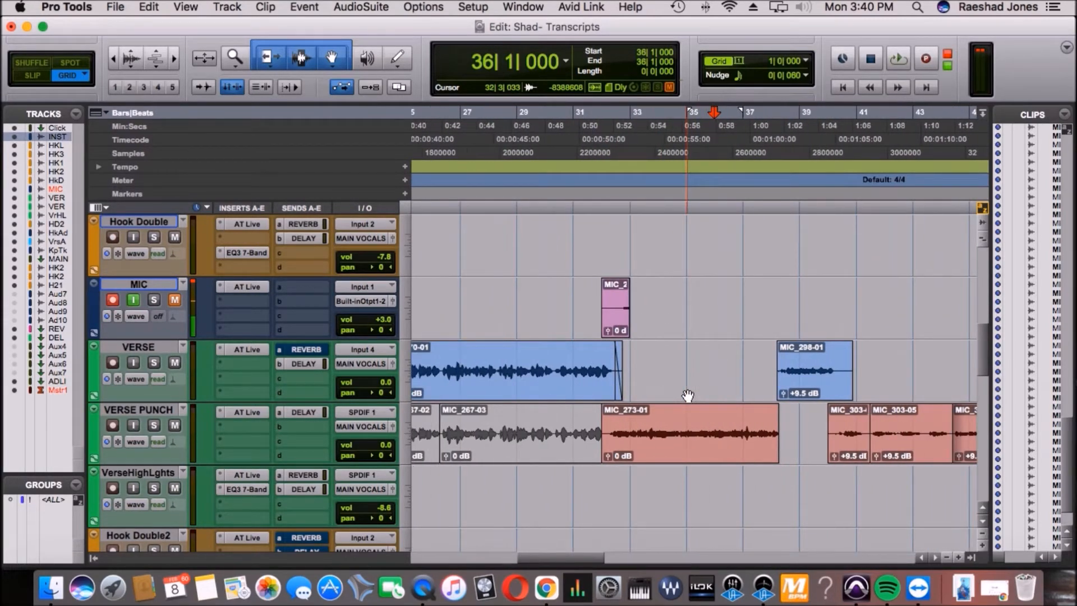
scroll(687, 396, "left", 3)
scroll(688, 396, "right", 11)
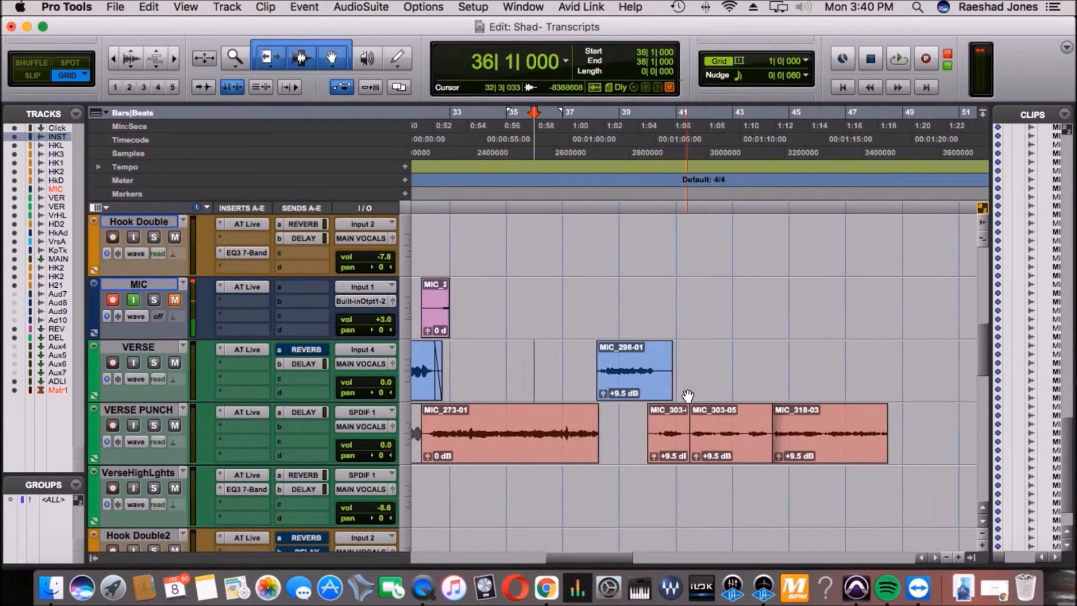
scroll(688, 396, "left", 4)
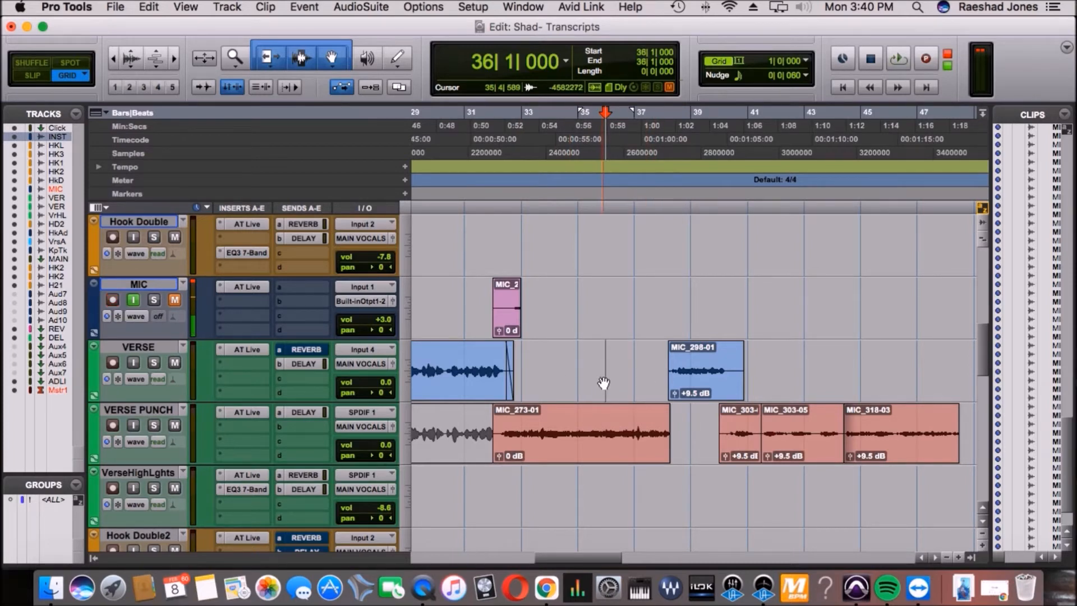
scroll(604, 383, "right", 2)
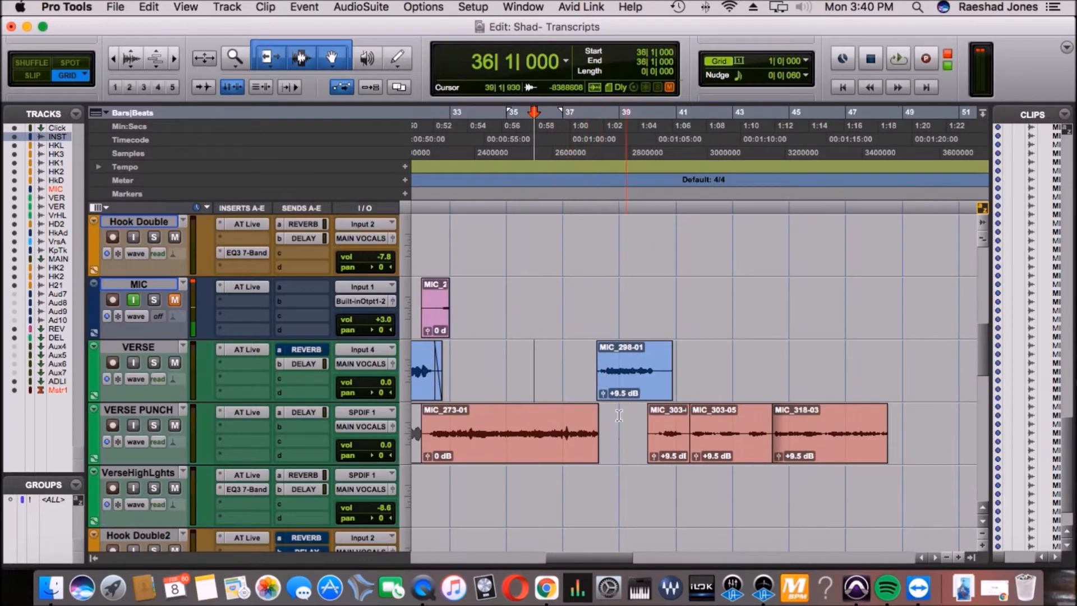
scroll(619, 415, "left", 10)
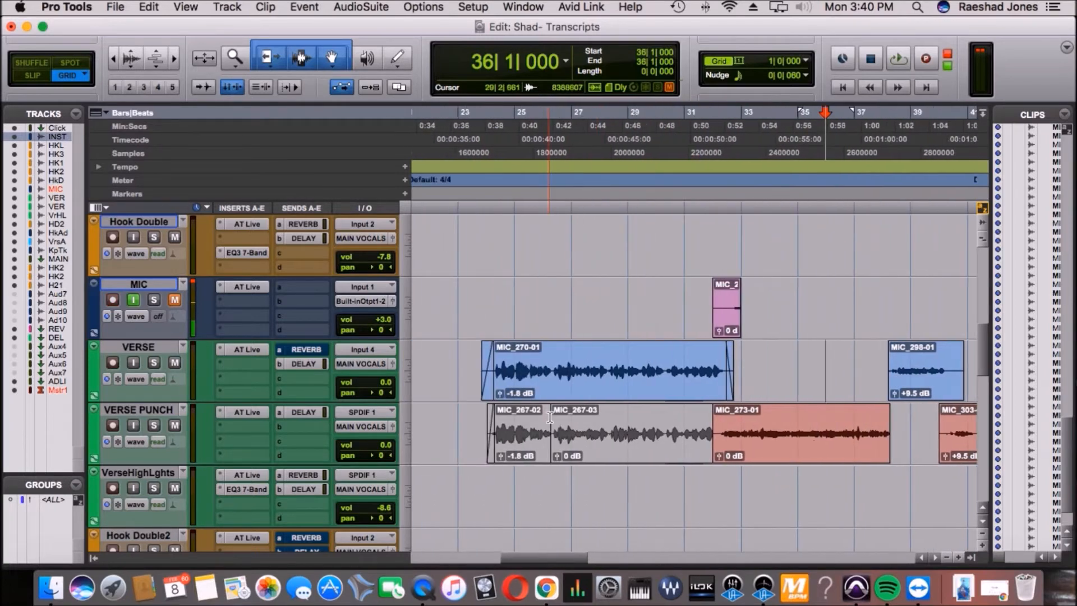
Step: Play the verse from bar 24 and lower the MIC_270-01 clip's gain on the VERSE track to -2.8 dB
left_click(486, 296)
key("space")
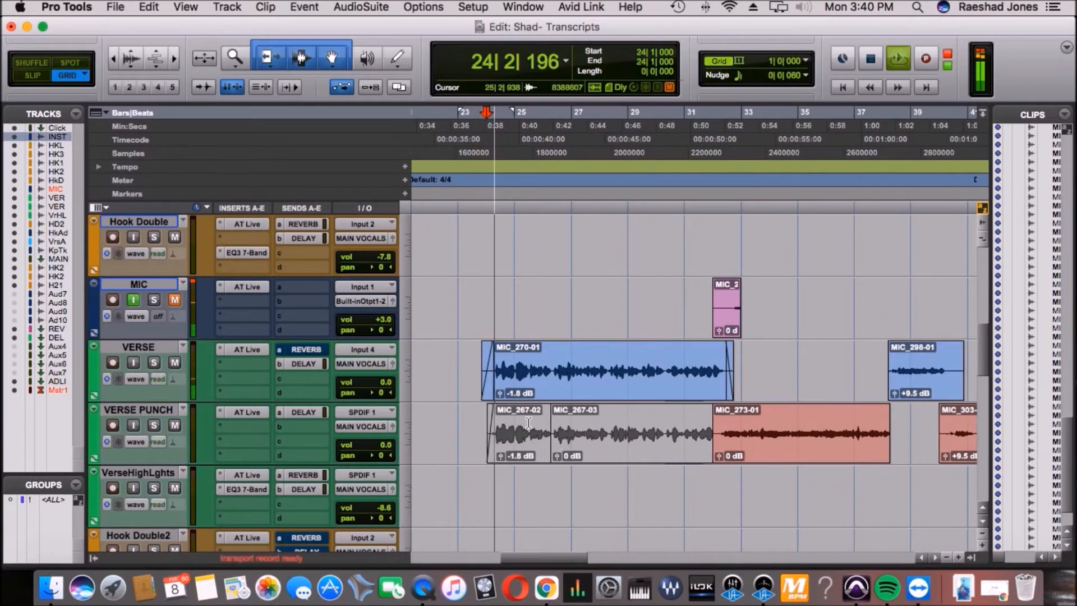
left_click(499, 394)
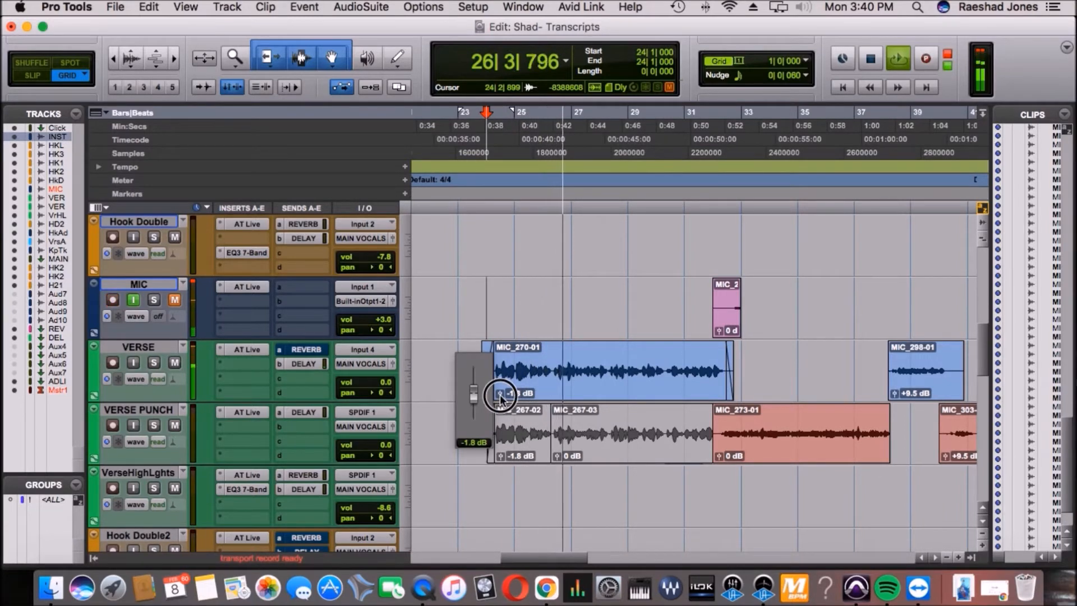
left_click_drag(500, 399, 500, 399)
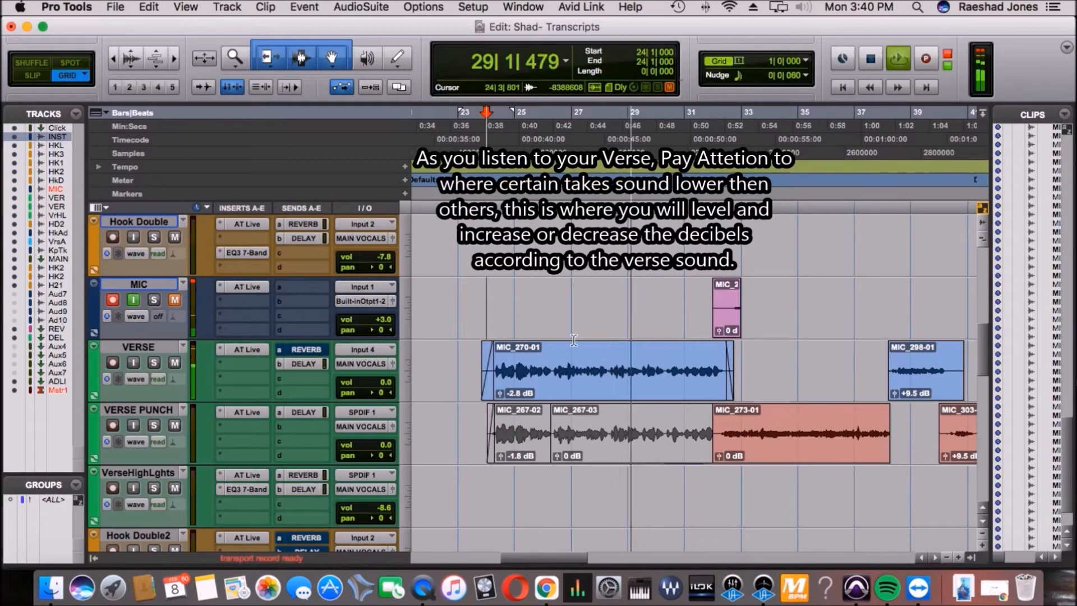
key("super+bracketleft")
key("super+bracketright")
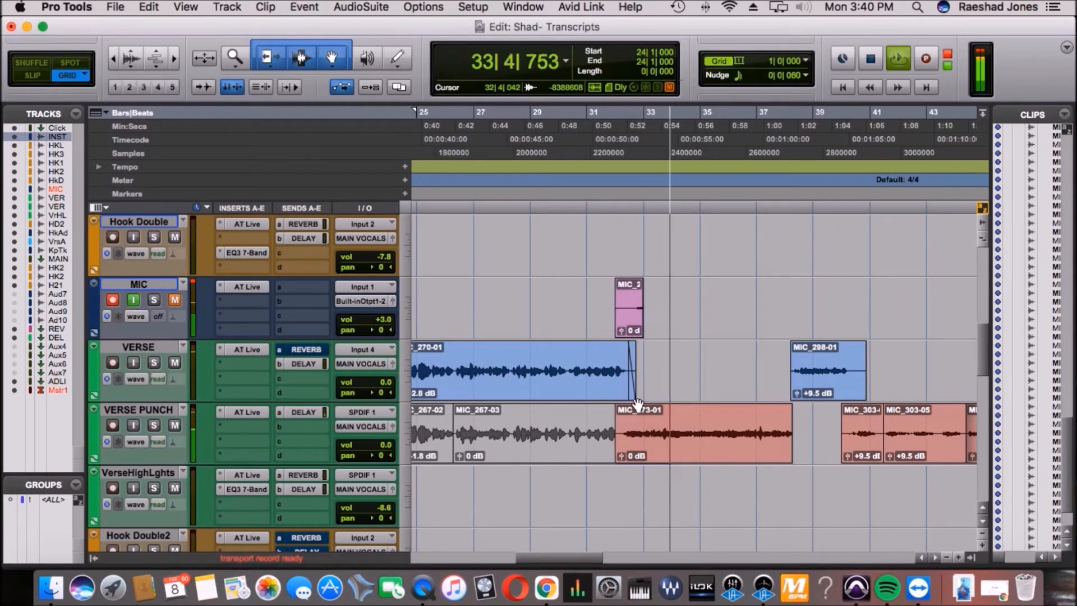
Step: During playback, shorten the end of MIC_298-01 and add short fades at both its ends and at the start of MIC_303-06
left_click_drag(775, 351, 756, 352)
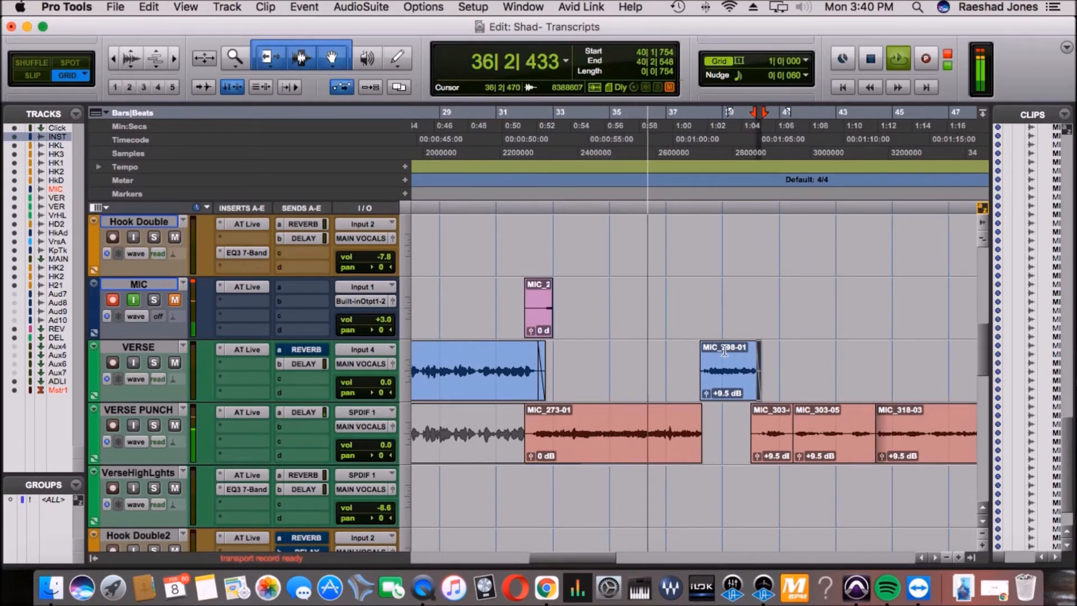
scroll(663, 347, "right", 4)
left_click_drag(627, 419, 623, 418)
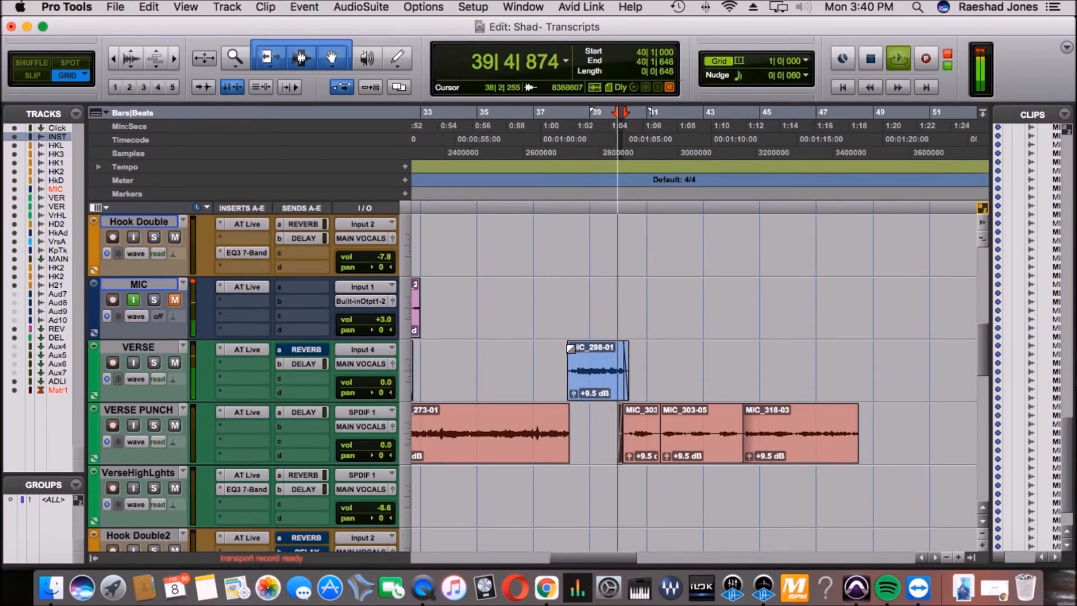
left_click_drag(570, 395, 572, 397)
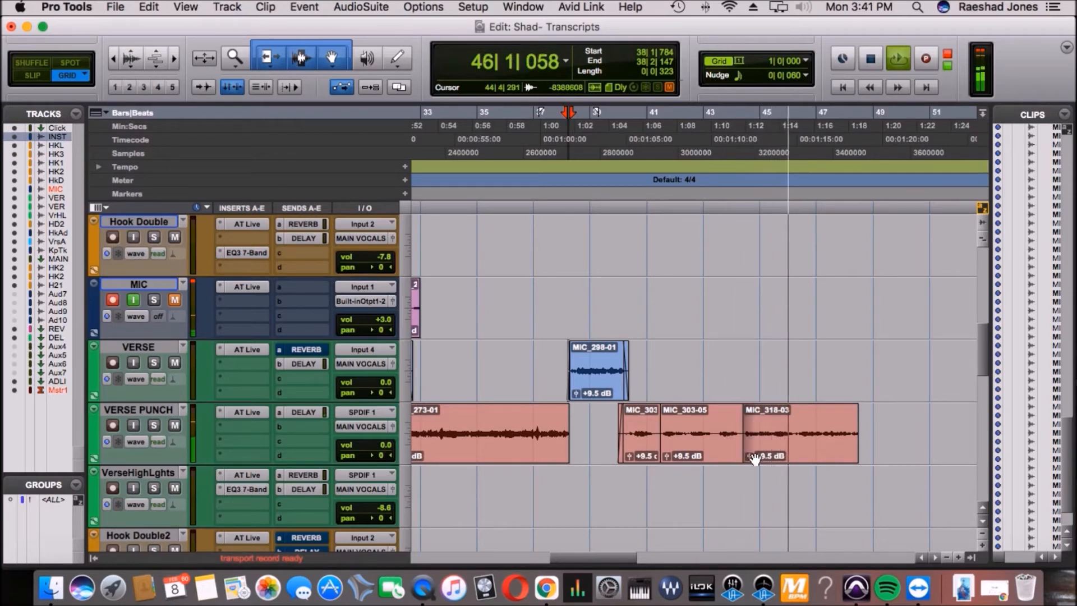
Step: Try to split the MIC_318-03 clip on the VERSE PUNCH track near bar 46 during playback
left_click(794, 428)
key("b")
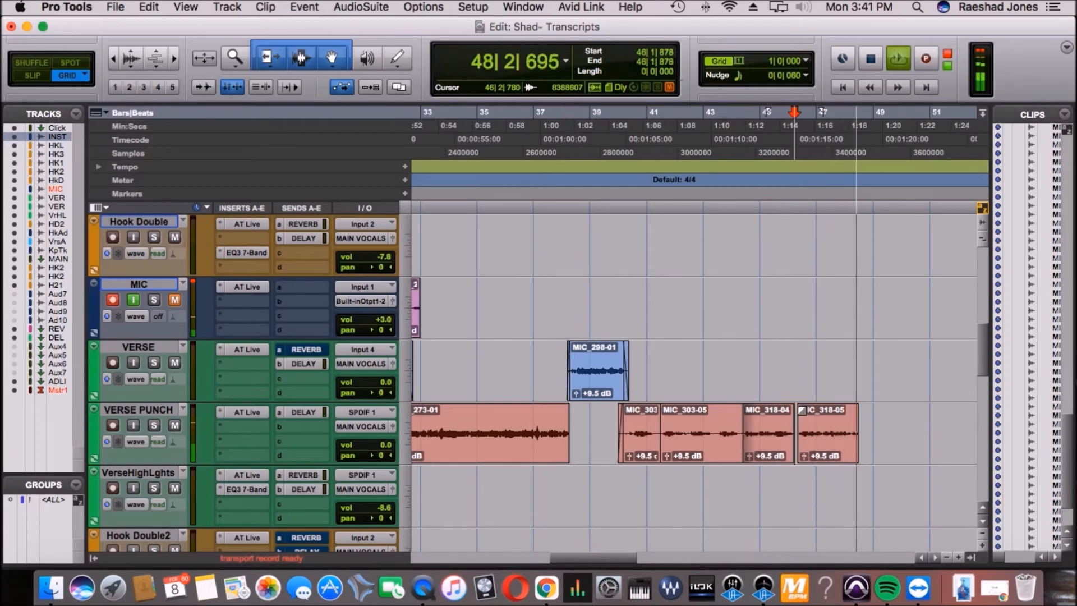
key("Delete")
Step: Stop playback, undo the split of the MIC_318-03 clip, and extend the restored clip's end slightly
left_click_drag(797, 418, 857, 433)
key("space")
left_click(868, 447)
key("super+z")
key("super+z")
key("super+z")
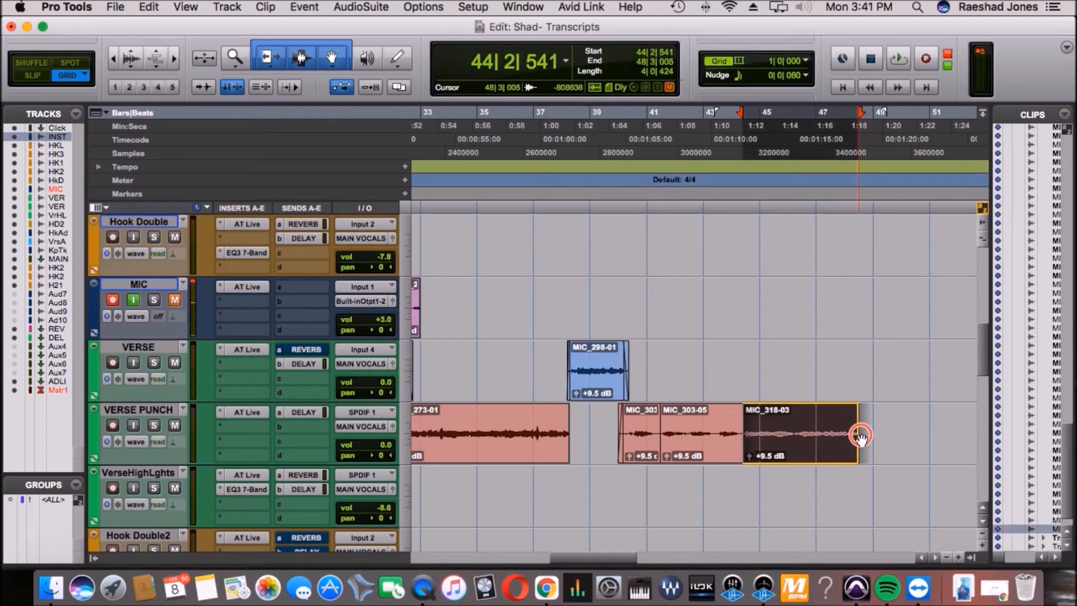
Step: Play the verse from bar 36 to check the levels of MIC_298-01 and the following punch clips, and stop playback
left_click(548, 361)
key("space")
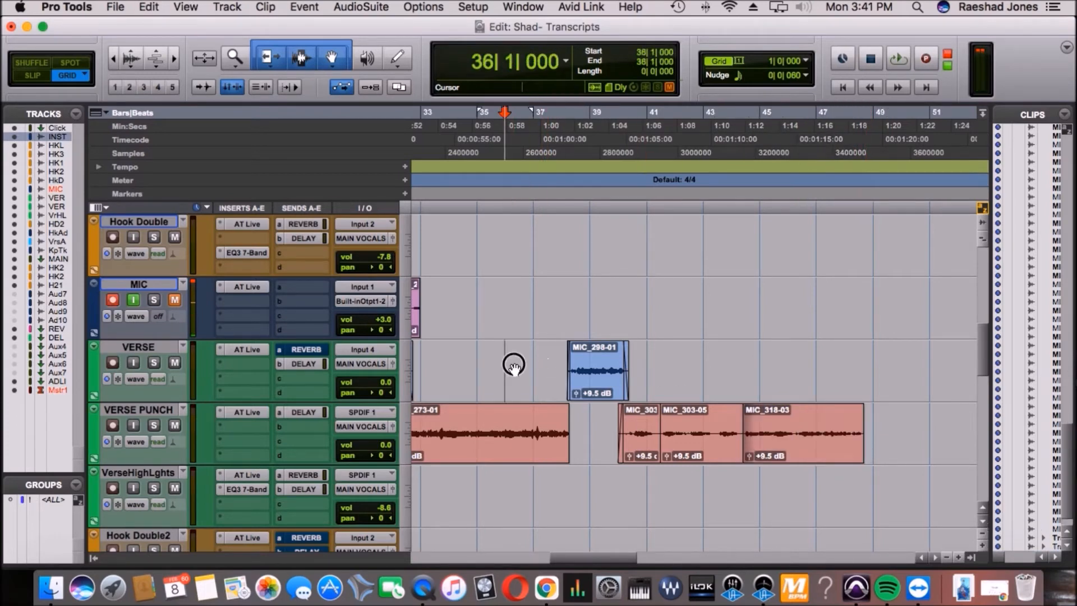
key("t")
scroll(611, 381, "right", 5)
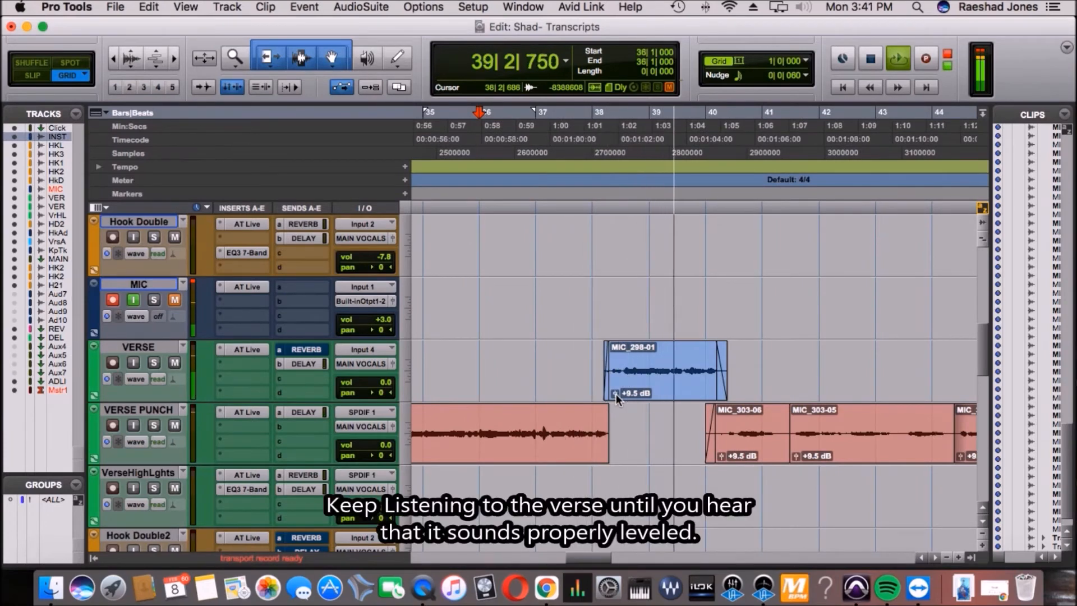
key("r")
key("r")
key("space")
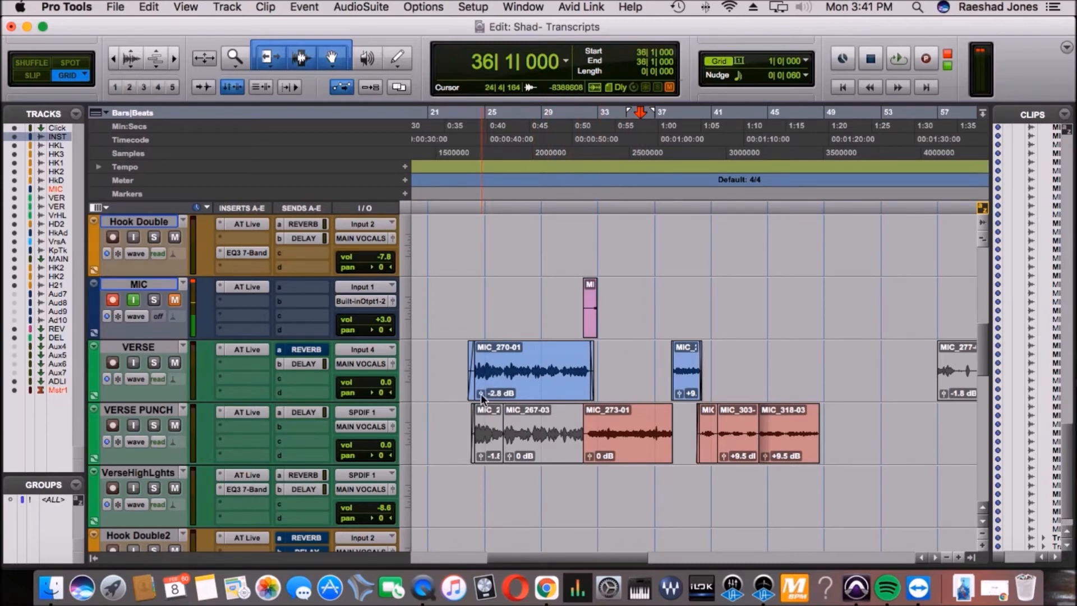
Step: Raise the MIC_270-01 clip's gain to +1.7 dB and place the edit cursor at bar 24
left_click_drag(480, 394, 481, 394)
left_click(477, 305)
key("t")
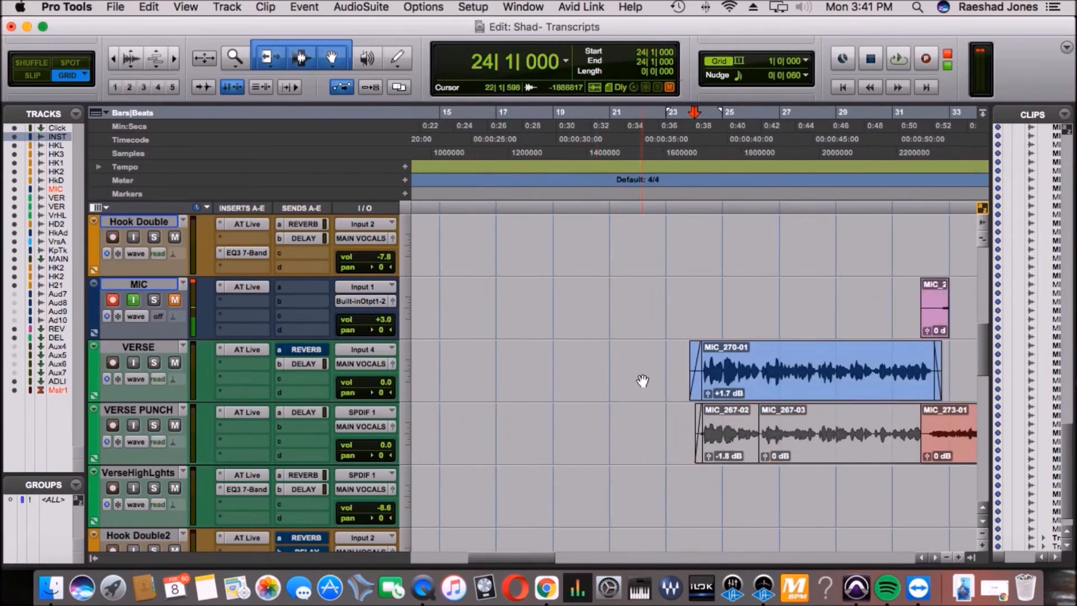
scroll(658, 382, "right", 3)
scroll(658, 382, "right", 2)
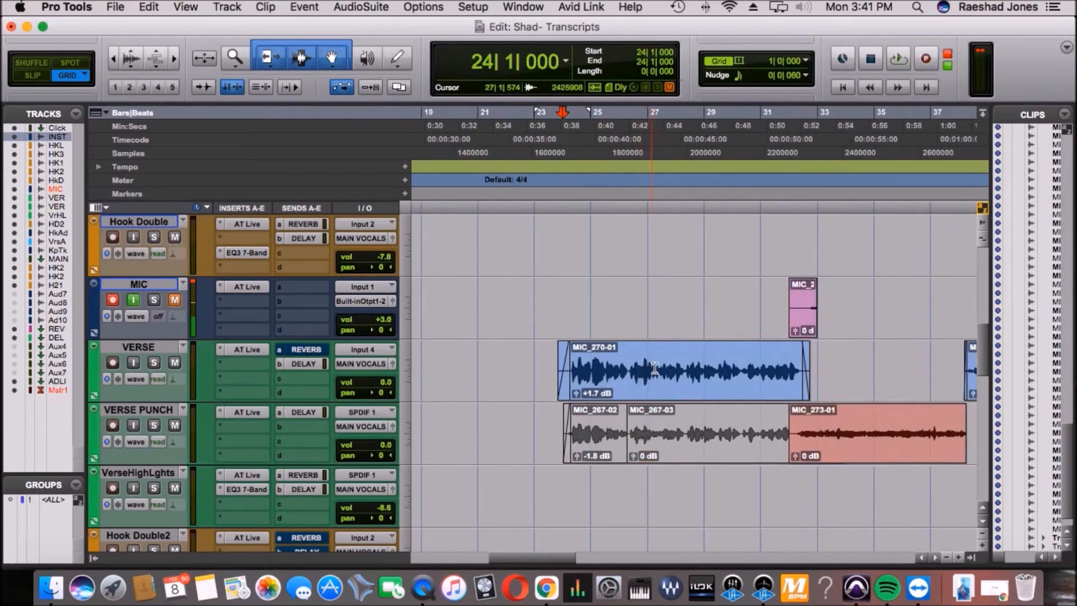
Step: Play from bar 30 through the transition from MIC_270-01 to MIC_273-01 to compare their loudness, and stop playback
left_click(744, 292)
key("space")
scroll(614, 321, "right", 5)
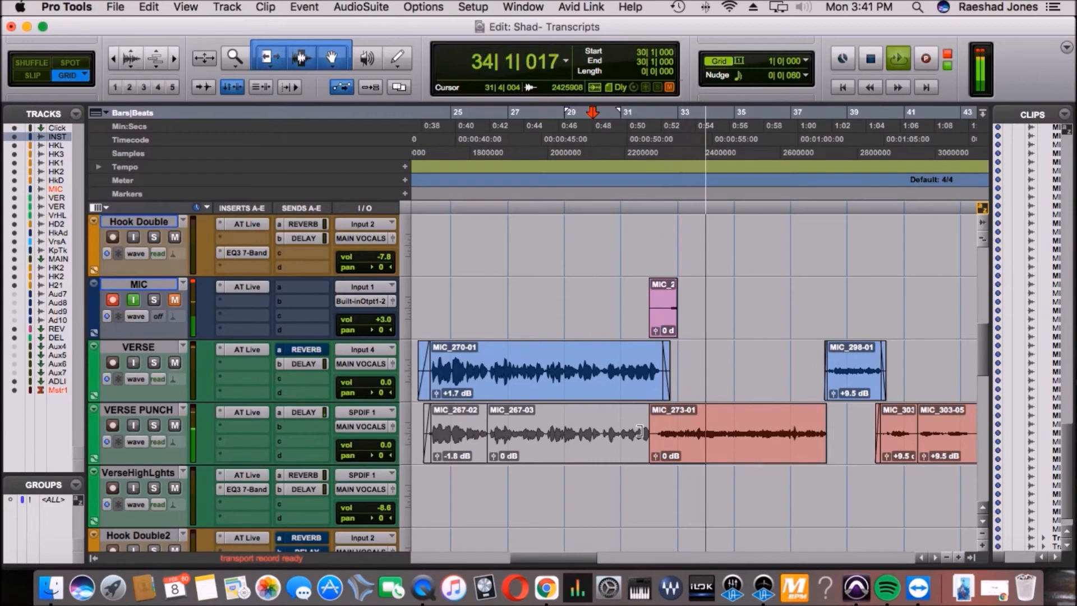
key("space")
key("r")
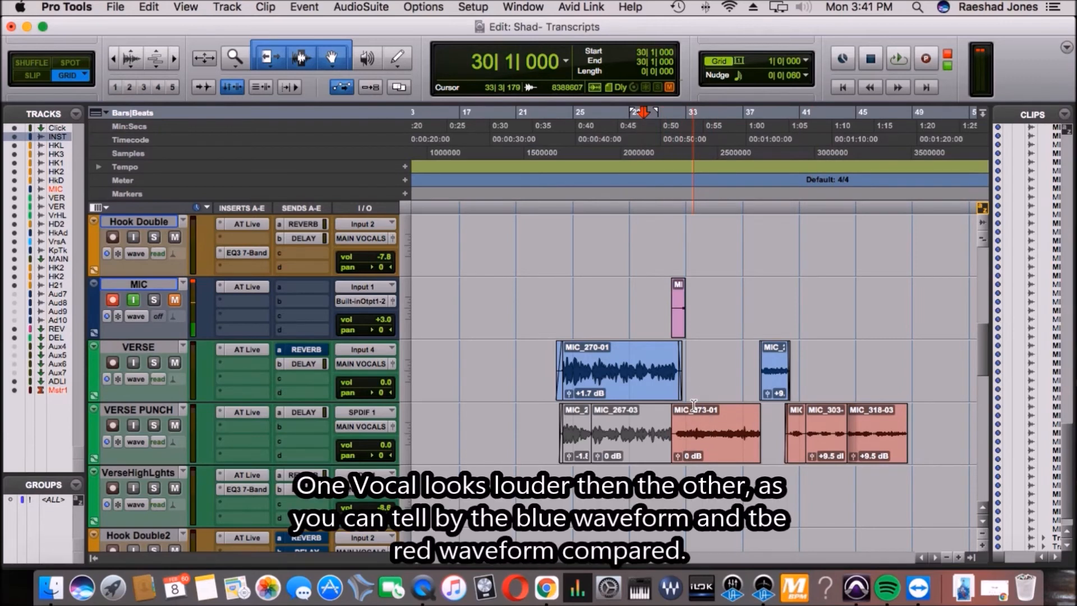
Step: Compare the MIC_270-01 and MIC_273-01 clips and set the gain of MIC_270-01 to -1.8 dB
left_click(621, 391)
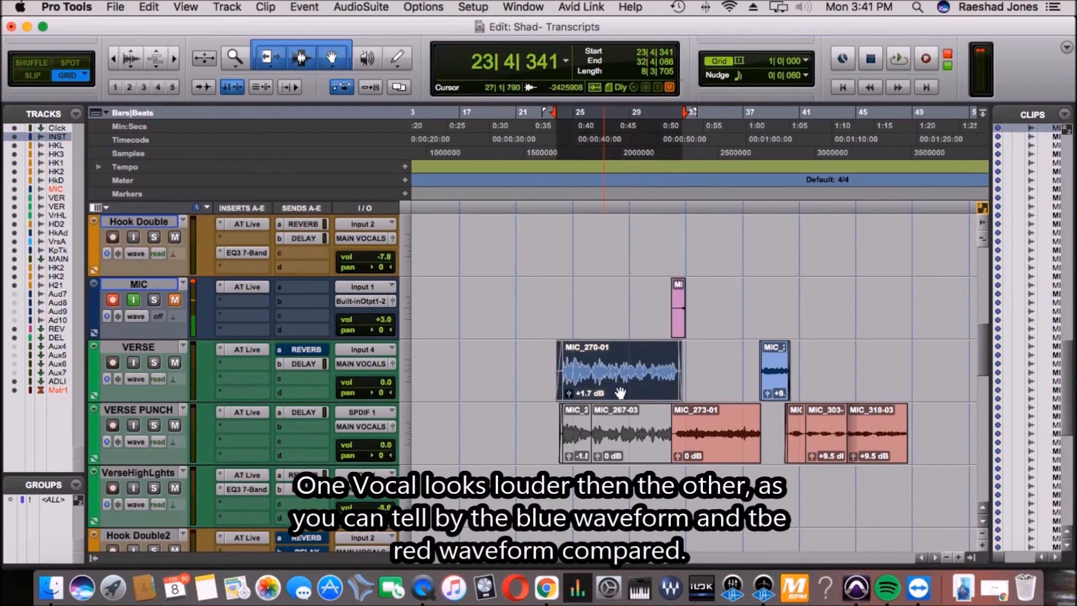
left_click(701, 440)
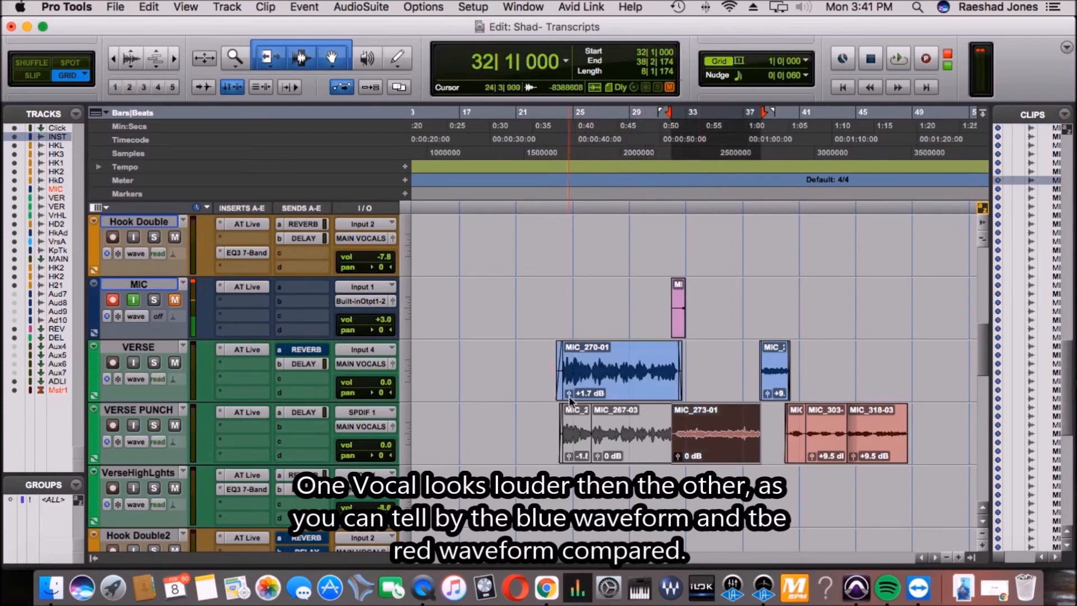
left_click(567, 393)
left_click_drag(568, 394, 568, 399)
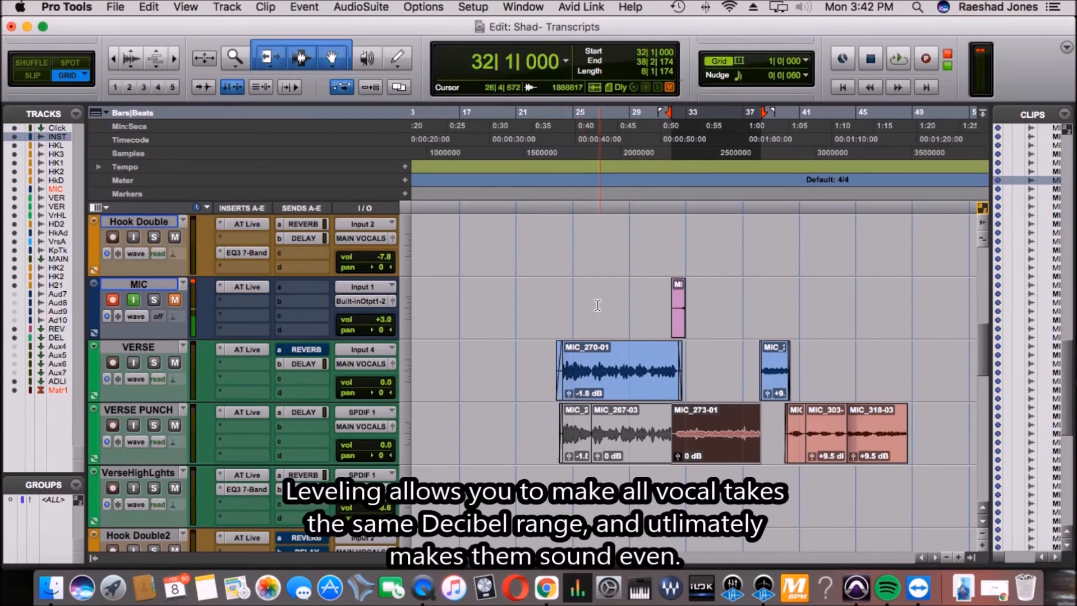
Step: Review the leveled clips across the VERSE and VERSE PUNCH tracks and place the edit cursor at bar 51
left_click(598, 300)
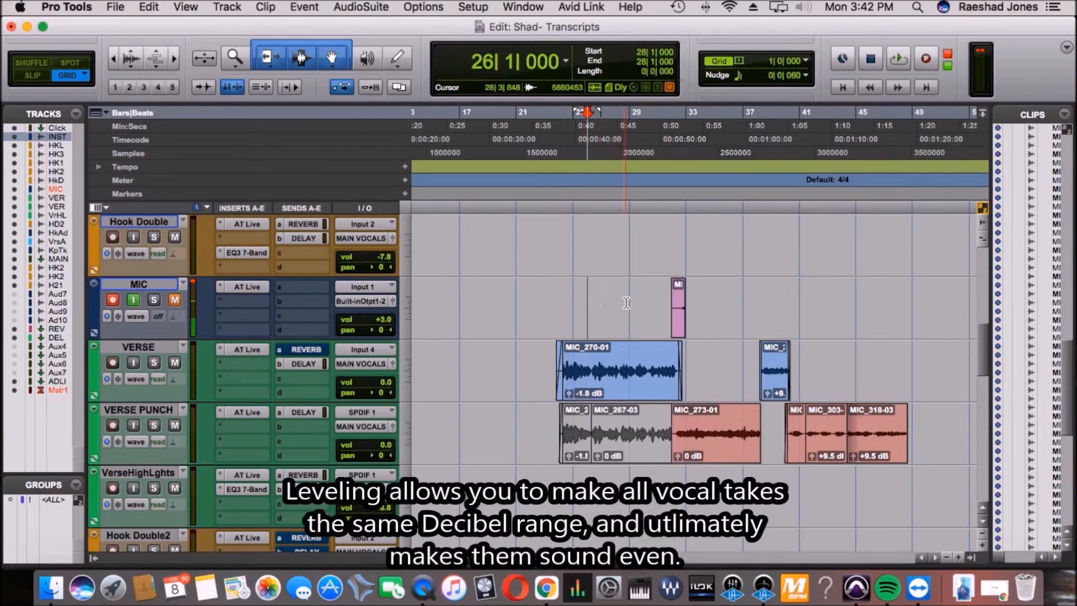
scroll(627, 303, "right", 5)
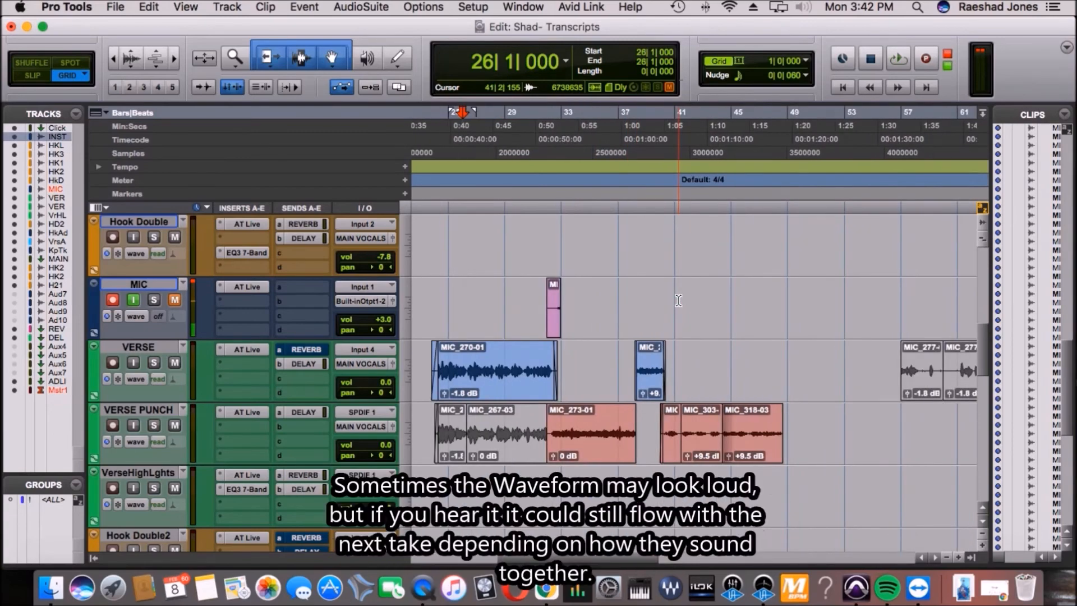
left_click_drag(435, 303, 812, 443)
left_click(812, 442)
scroll(642, 326, "up", 4)
scroll(642, 325, "down", 5)
scroll(642, 325, "left", 4)
scroll(642, 325, "right", 2)
scroll(641, 325, "up", 2)
scroll(645, 327, "right", 1)
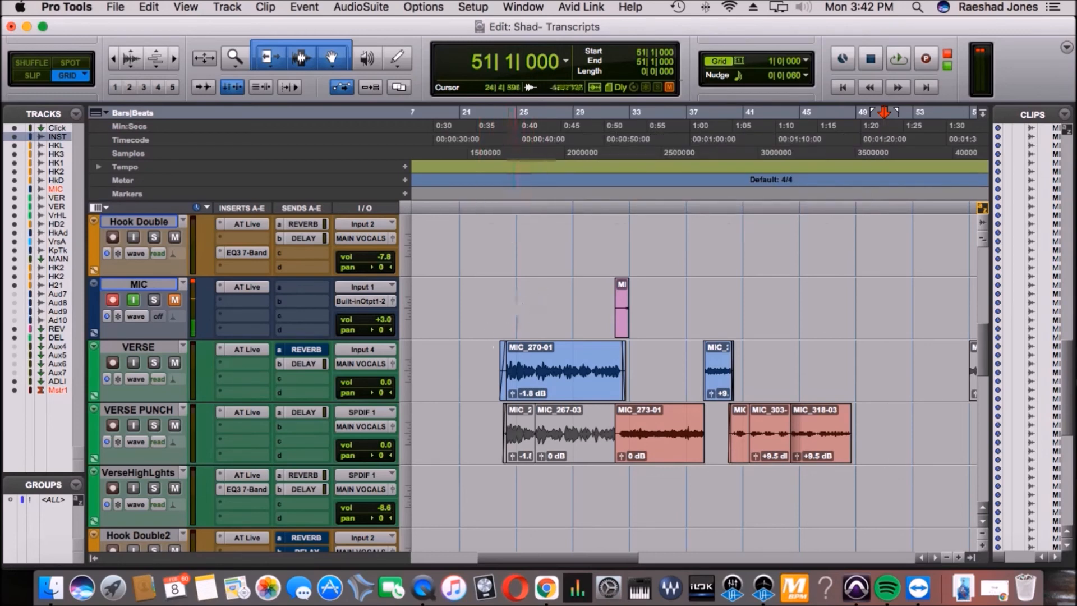
scroll(600, 404, "right", 3)
scroll(601, 404, "left", 2)
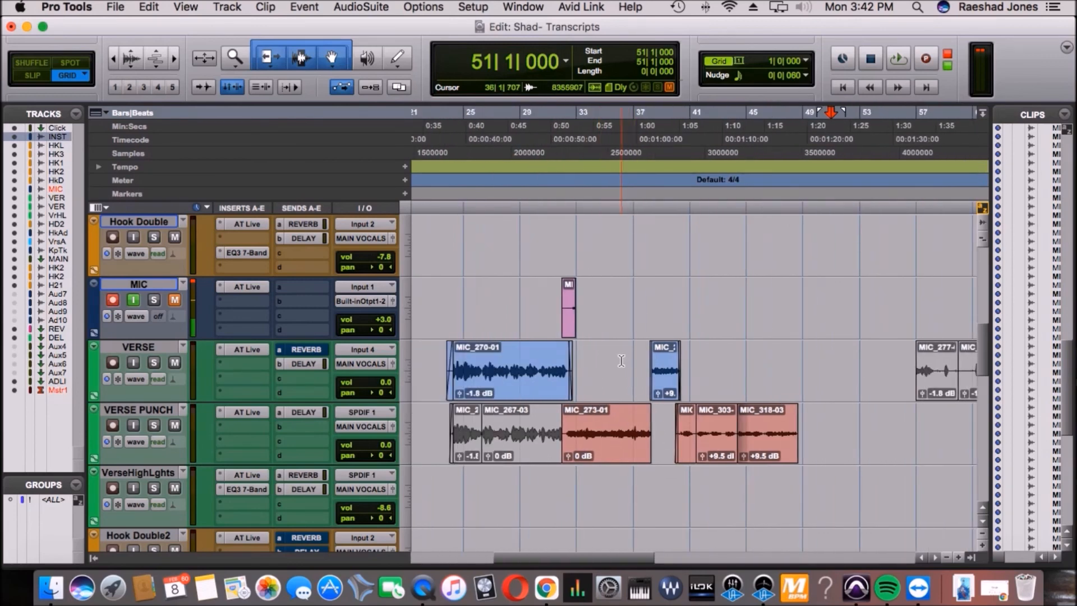